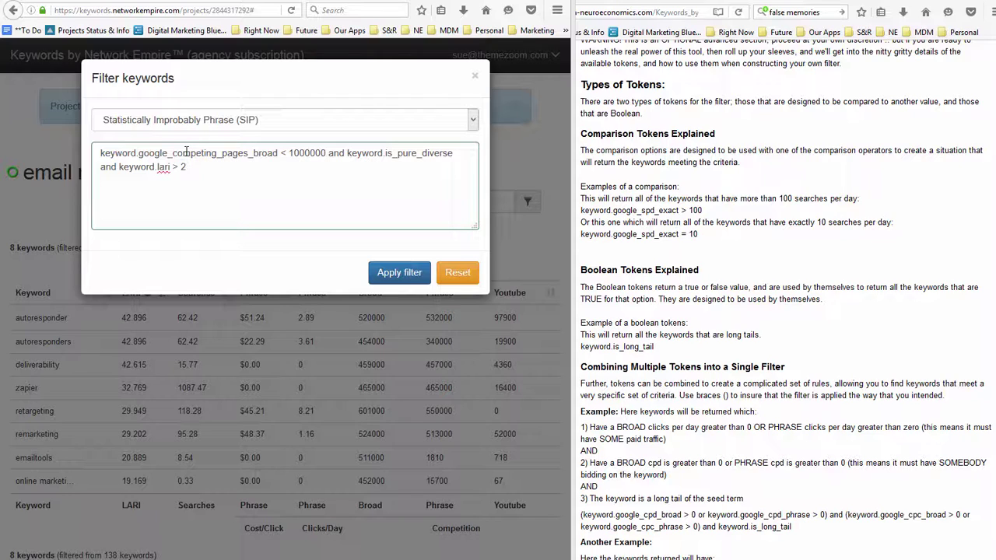
pyautogui.click(102, 154)
pyautogui.moveTo(102, 154); pyautogui.dragTo(327, 153)
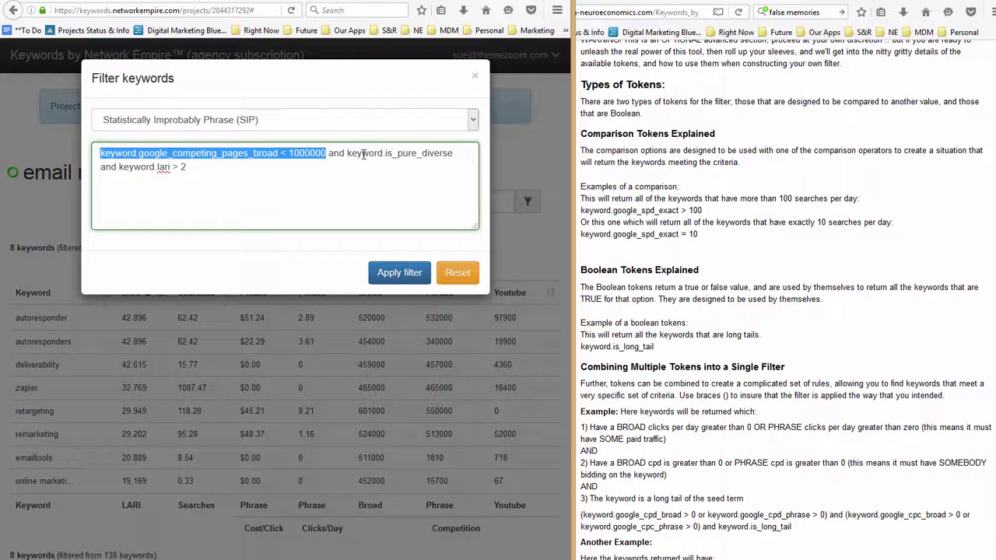
pyautogui.click(349, 156)
pyautogui.moveTo(349, 156); pyautogui.dragTo(449, 156)
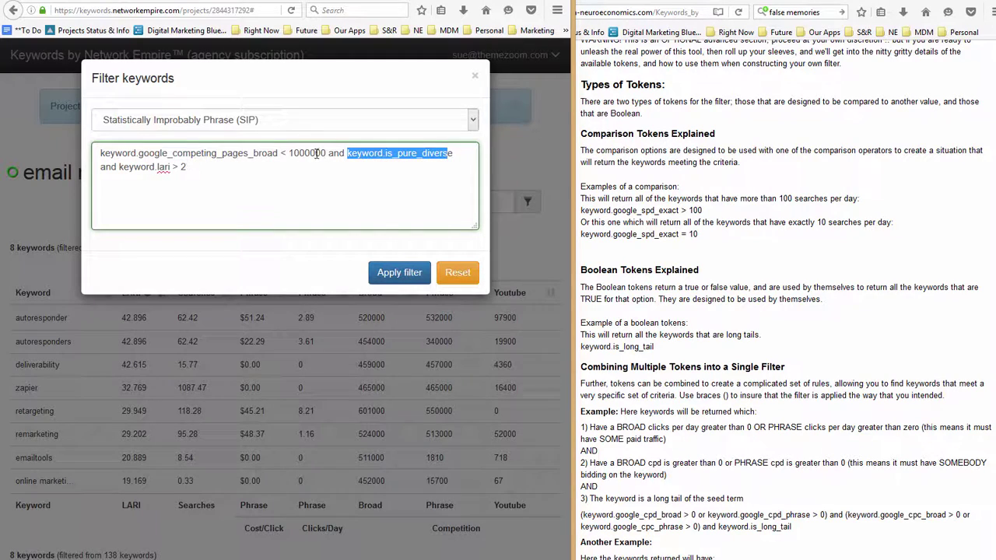
pyautogui.moveTo(325, 153); pyautogui.dragTo(98, 153)
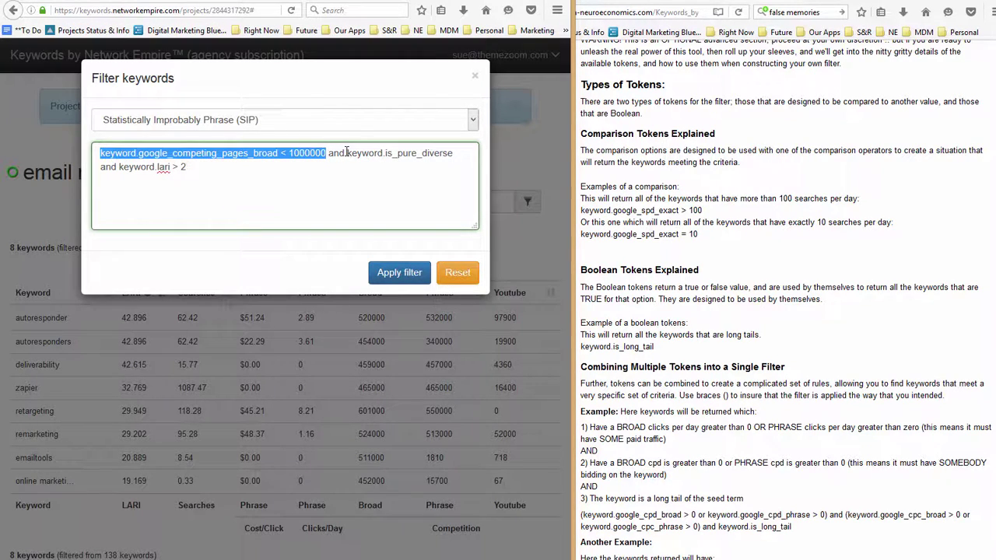
pyautogui.moveTo(347, 153); pyautogui.dragTo(458, 153)
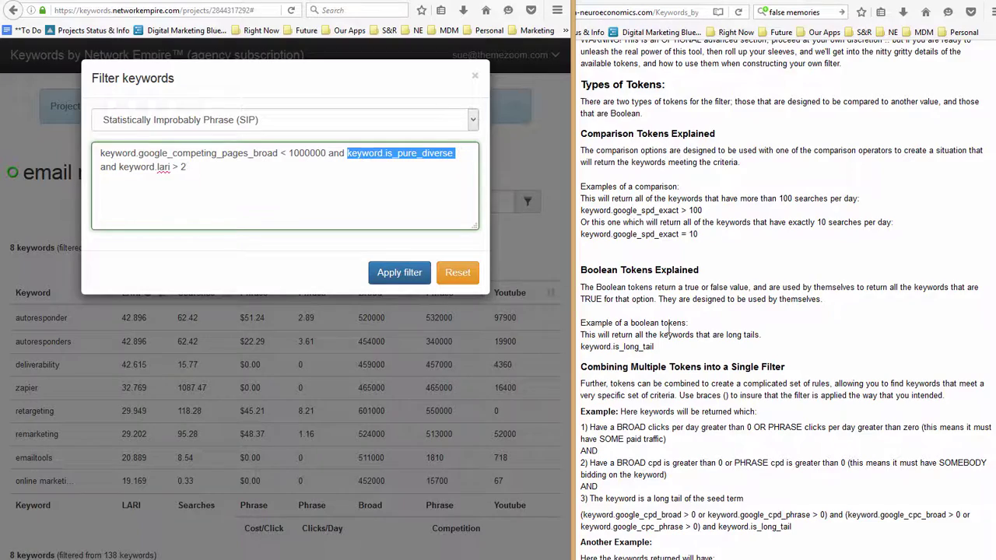
pyautogui.scroll(-3, 674, 335)
pyautogui.scroll(-2, 674, 335)
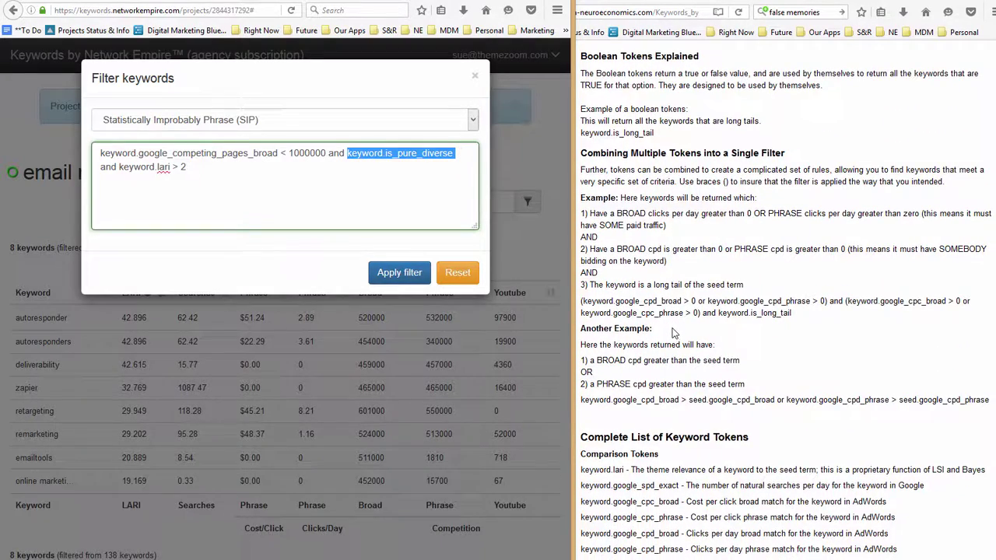
pyautogui.scroll(-2, 674, 314)
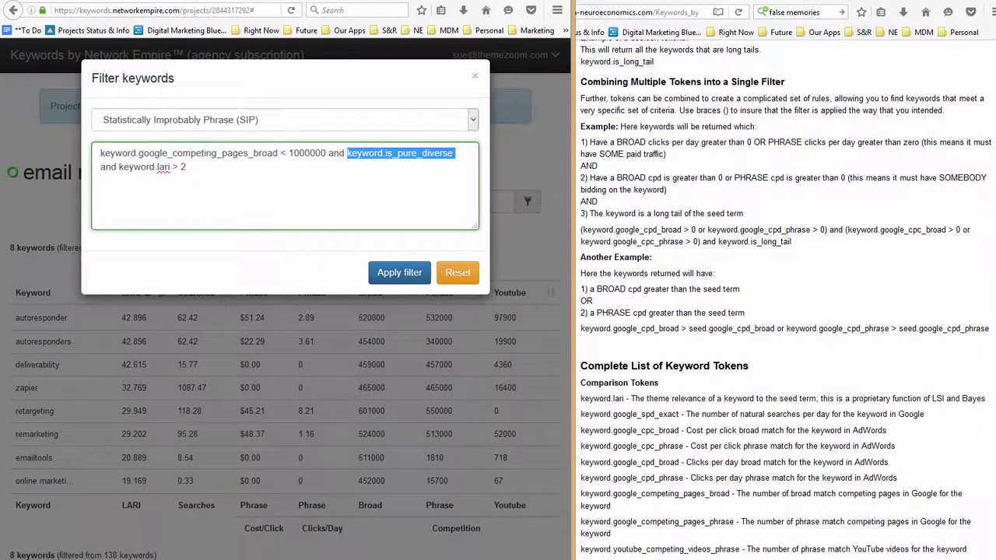
pyautogui.click(587, 266)
pyautogui.scroll(-8, 586, 266)
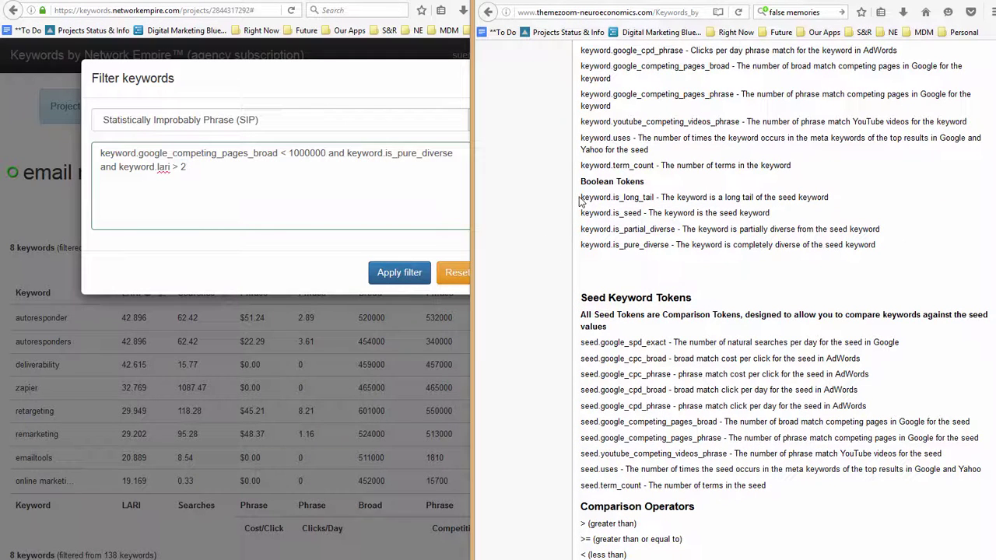
pyautogui.moveTo(582, 200); pyautogui.dragTo(901, 249)
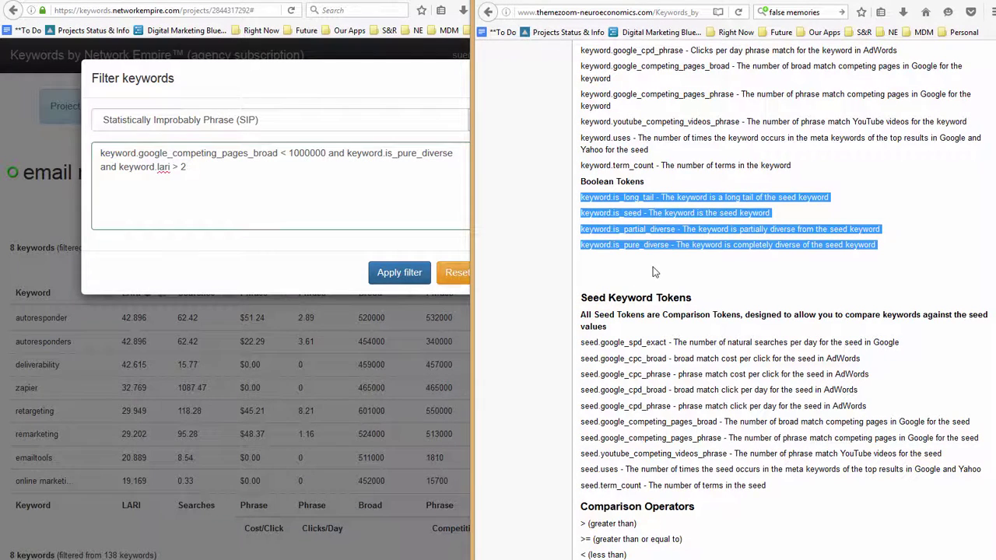
pyautogui.scroll(-1, 654, 269)
pyautogui.scroll(-2, 654, 268)
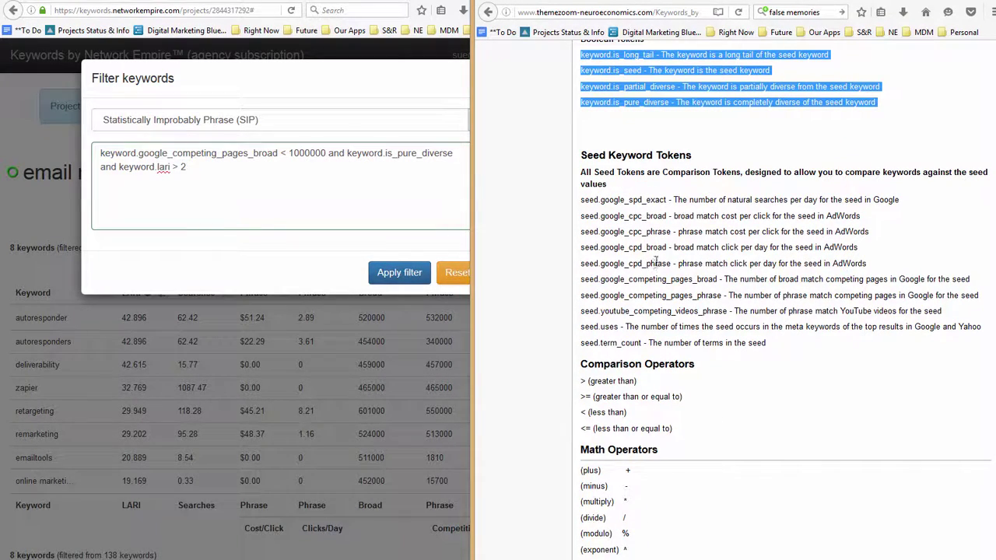
pyautogui.scroll(8, 654, 268)
pyautogui.scroll(-2, 656, 262)
pyautogui.scroll(1, 620, 100)
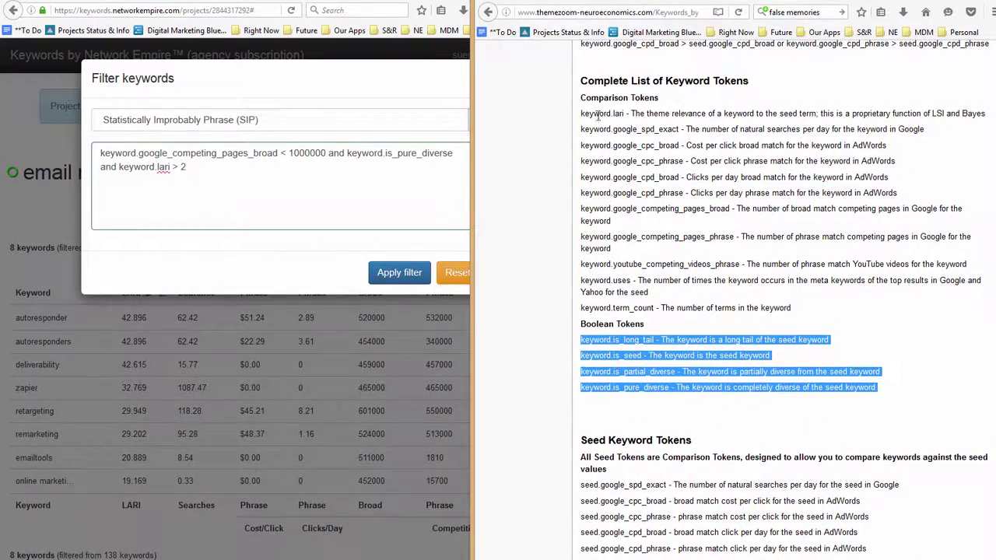
pyautogui.scroll(-4, 632, 319)
pyautogui.scroll(4, 645, 292)
pyautogui.scroll(-1, 695, 277)
pyautogui.scroll(-4, 695, 277)
pyautogui.scroll(9, 724, 365)
pyautogui.scroll(3, 725, 323)
# - Copy the seed.google_competing_pages_broad token from the documentation page
pyautogui.click(324, 153)
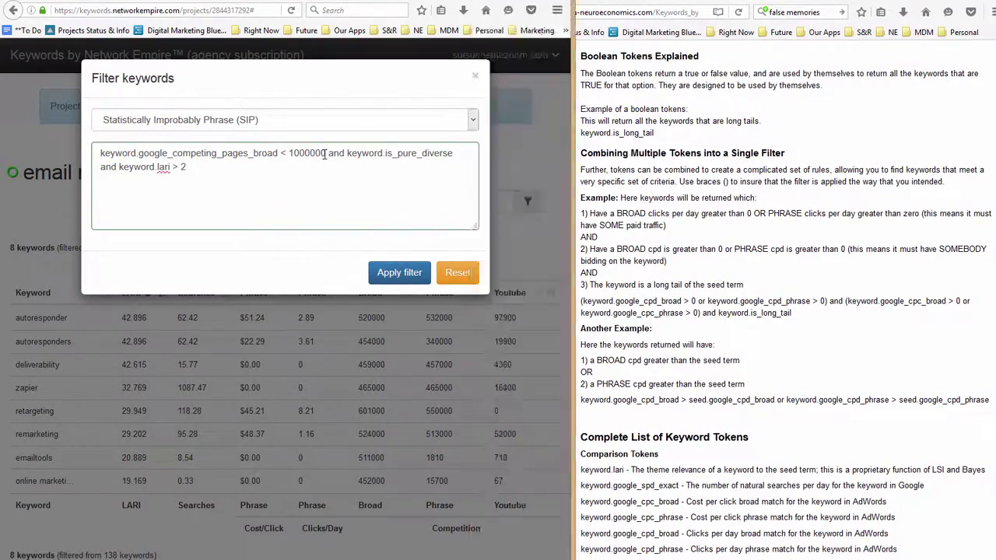
pyautogui.moveTo(326, 153); pyautogui.dragTo(99, 155)
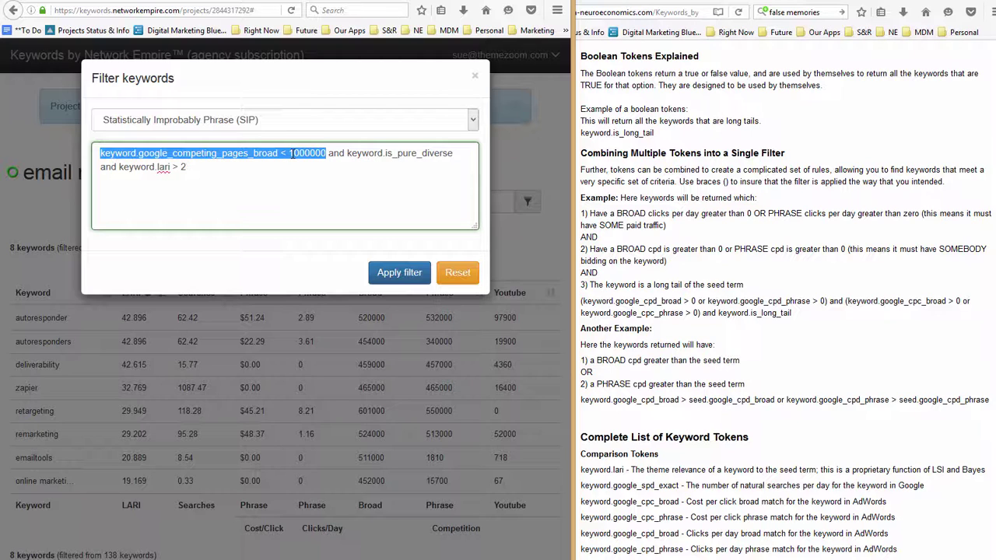
pyautogui.click(758, 382)
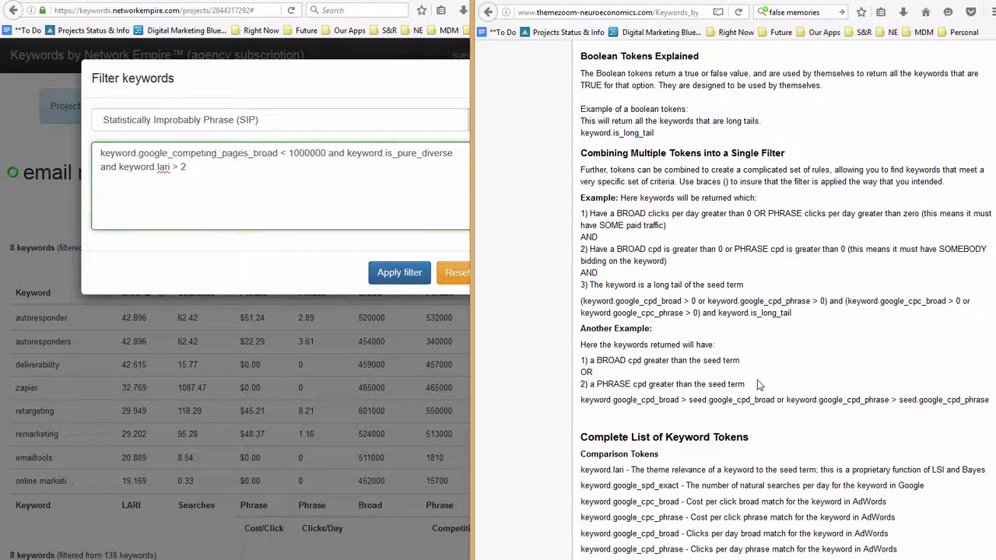
pyautogui.scroll(-10, 758, 380)
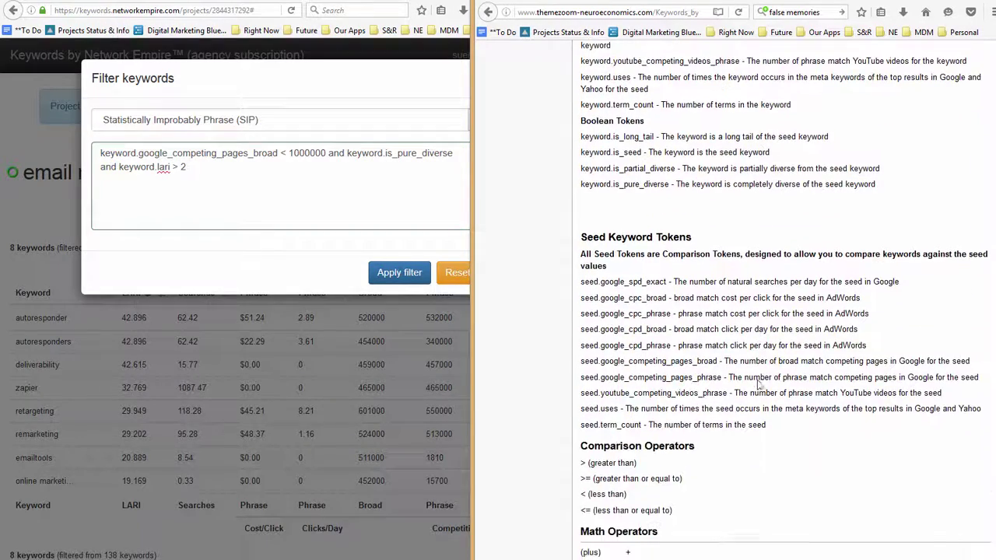
pyautogui.scroll(-2, 757, 382)
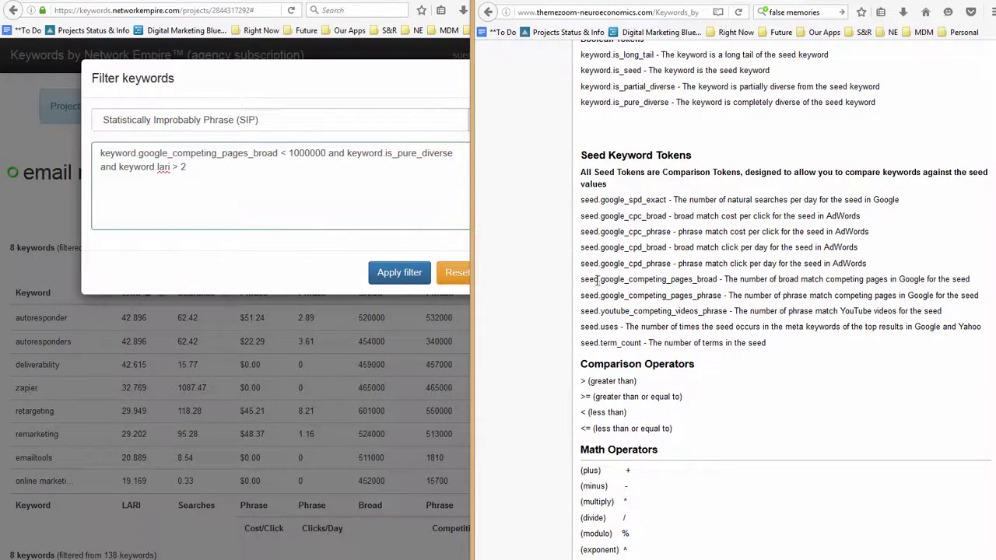
pyautogui.moveTo(580, 282); pyautogui.dragTo(717, 280)
pyautogui.hotkey('ctrl', 'c')
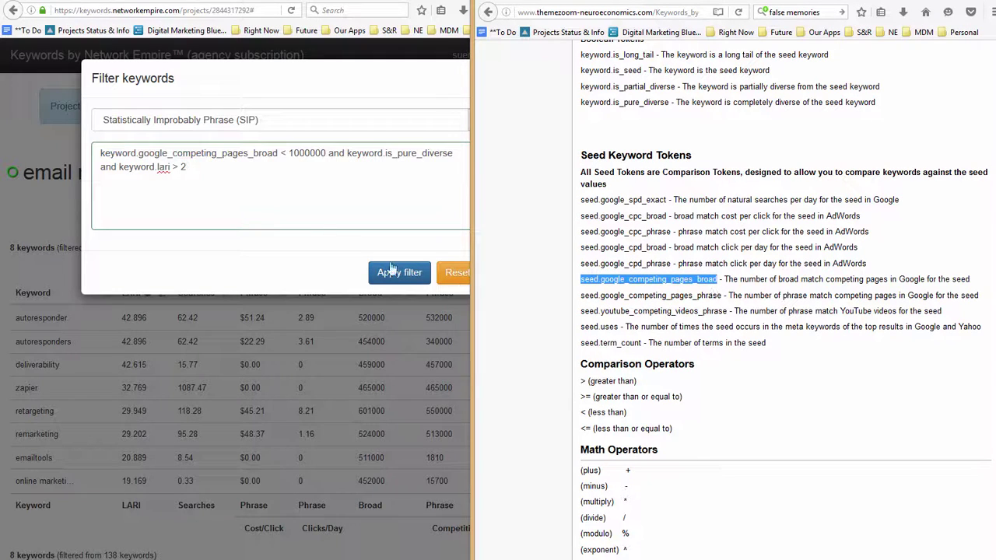
# - Replace 1000000 in the first filter condition with the pasted seed token
pyautogui.click(291, 152)
pyautogui.moveTo(292, 153); pyautogui.dragTo(101, 152)
pyautogui.click(292, 153)
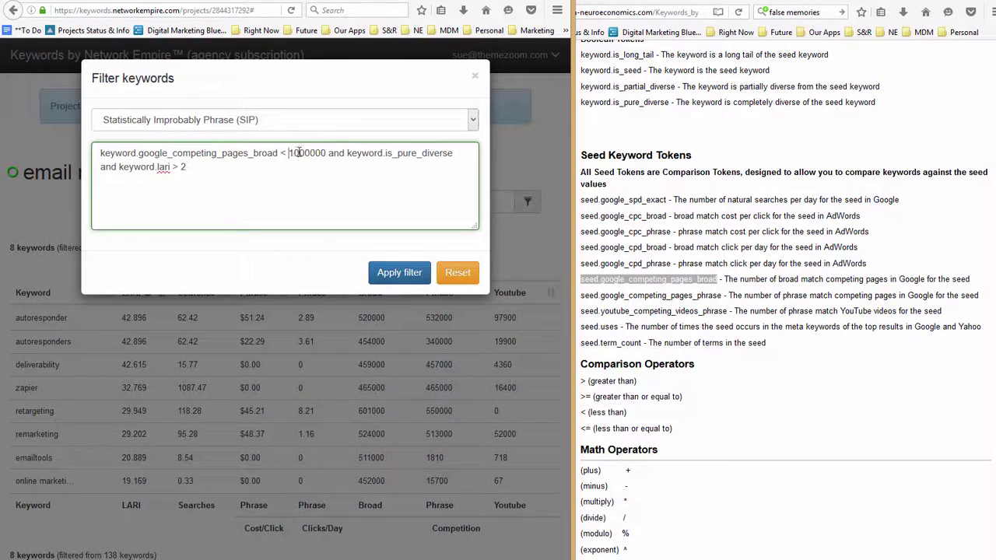
pyautogui.doubleClick(307, 153)
pyautogui.hotkey('ctrl', 'v')
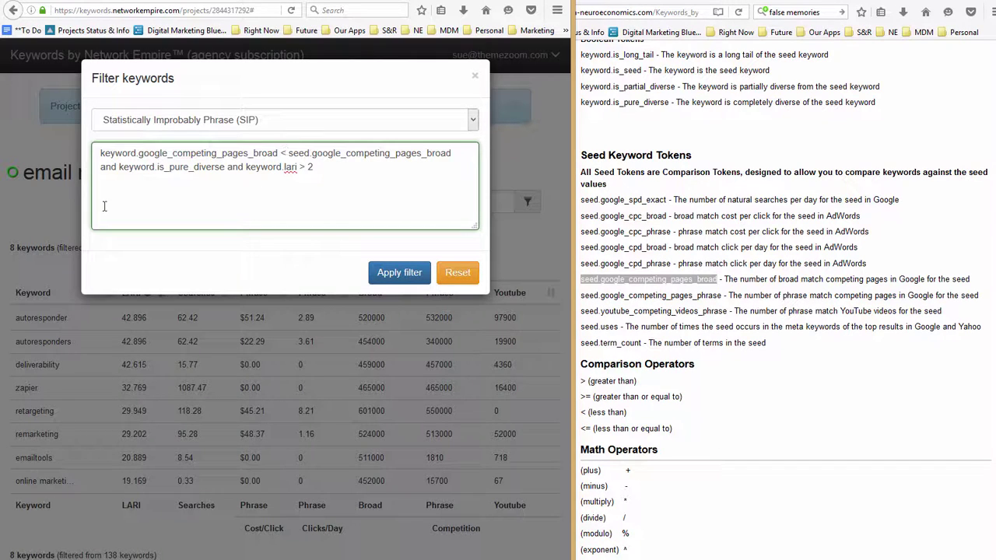
# - Apply the seed-token filter, then change the seed token back to 1000000
pyautogui.click(397, 272)
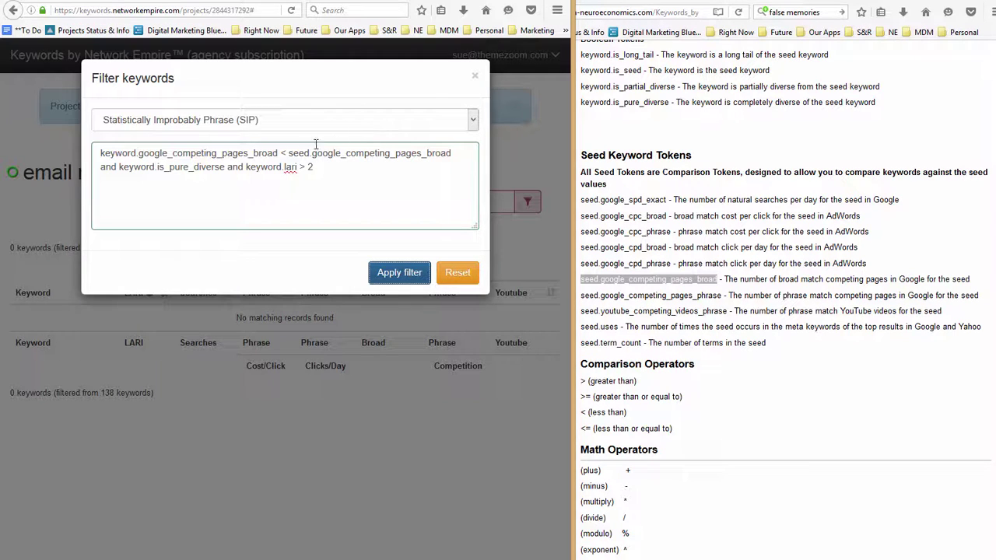
pyautogui.click(289, 155)
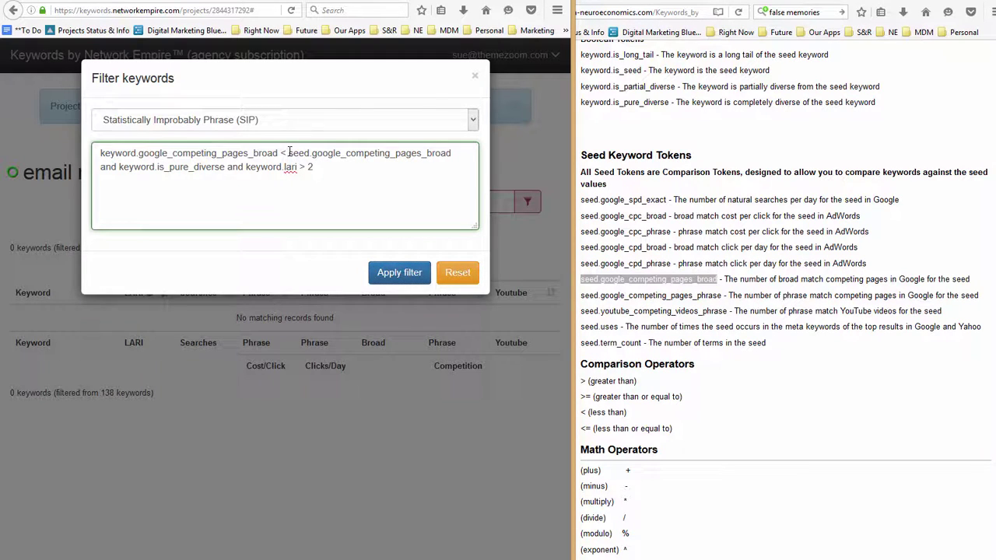
pyautogui.moveTo(289, 152); pyautogui.dragTo(451, 148)
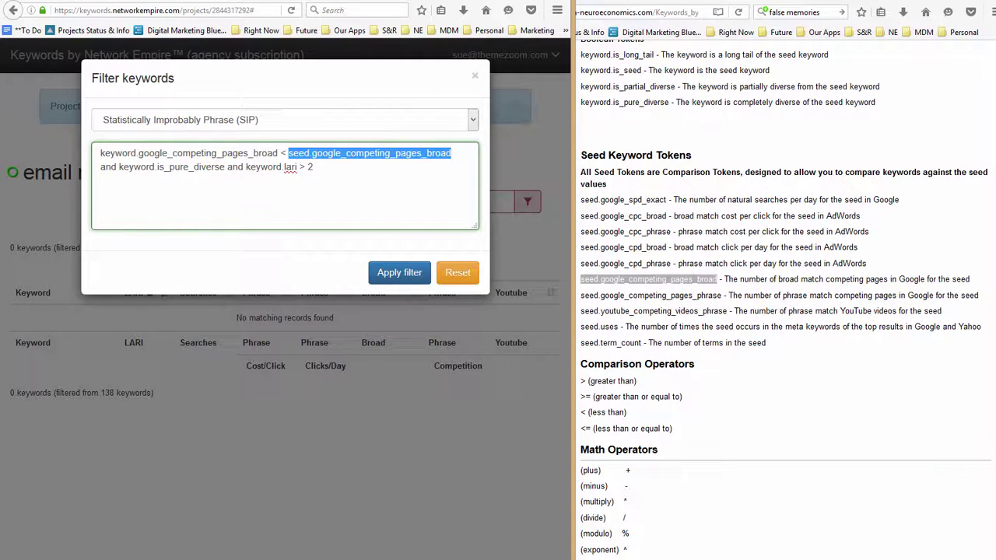
pyautogui.click(842, 51)
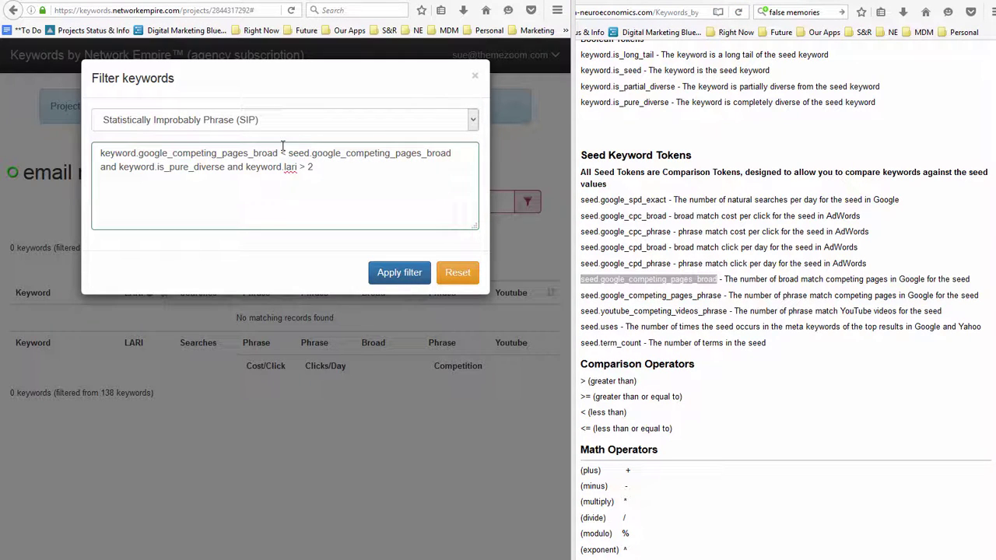
pyautogui.moveTo(290, 151); pyautogui.dragTo(452, 149)
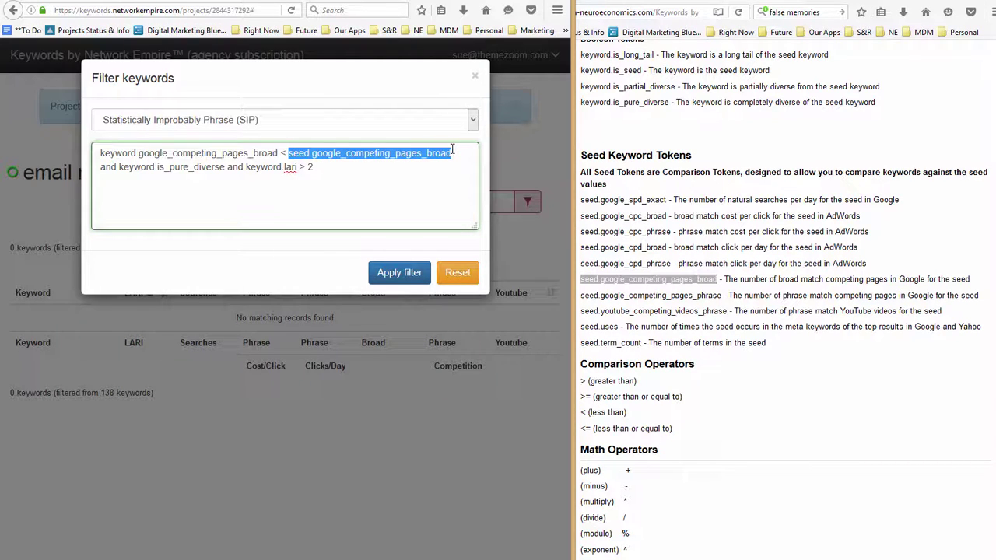
pyautogui.write('1000000')
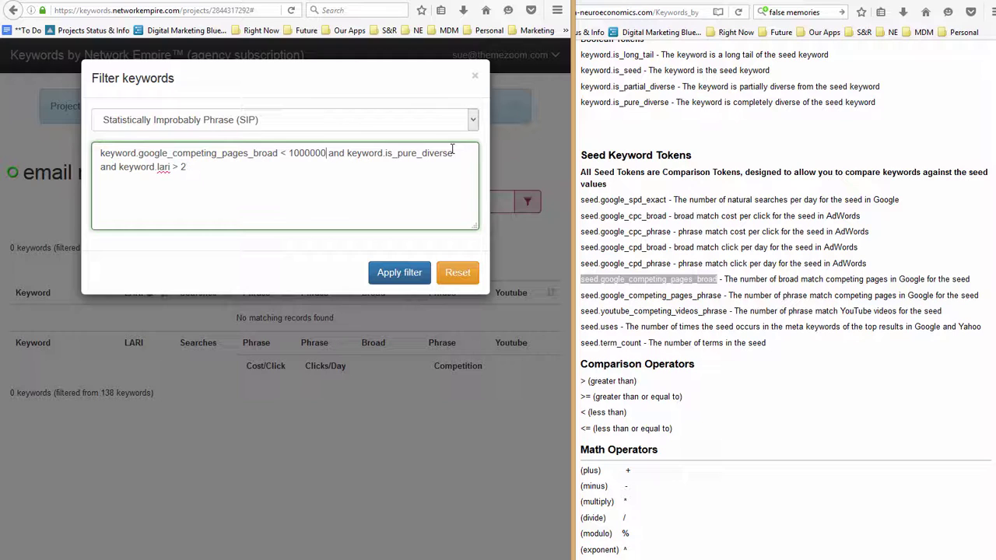
# - Apply the three-condition filter and highlight the keyword.lari token and its threshold 2
pyautogui.click(418, 277)
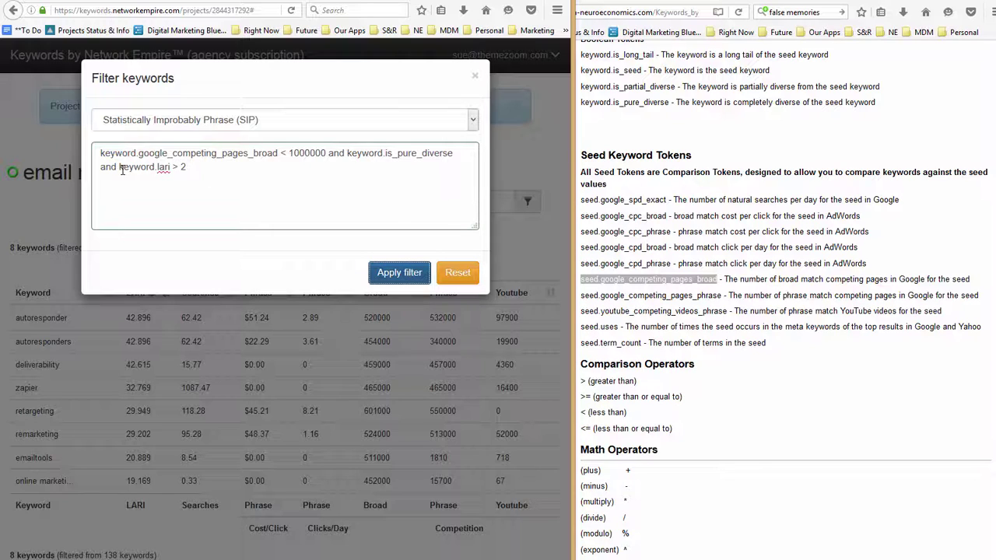
pyautogui.moveTo(119, 168); pyautogui.dragTo(166, 169)
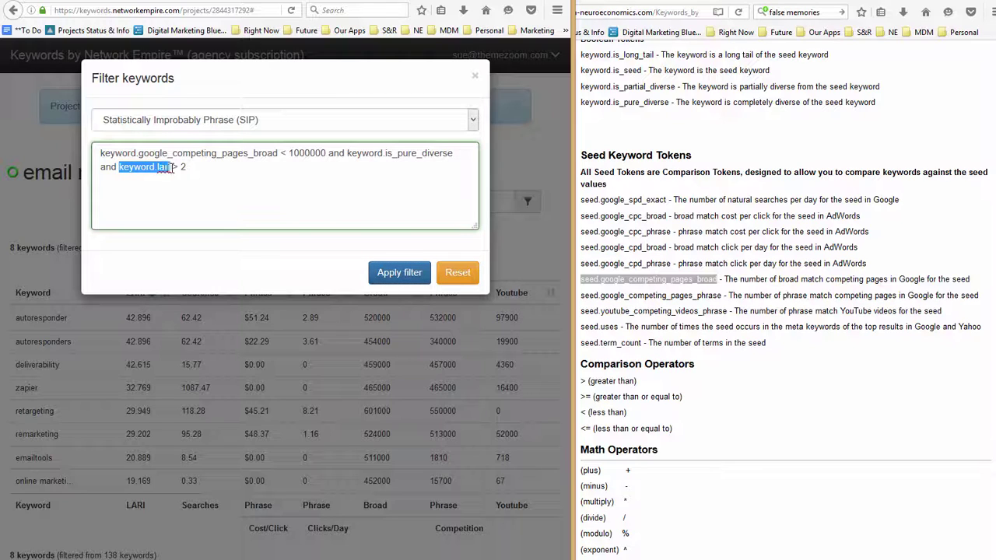
pyautogui.click(182, 168)
pyautogui.doubleClick(182, 167)
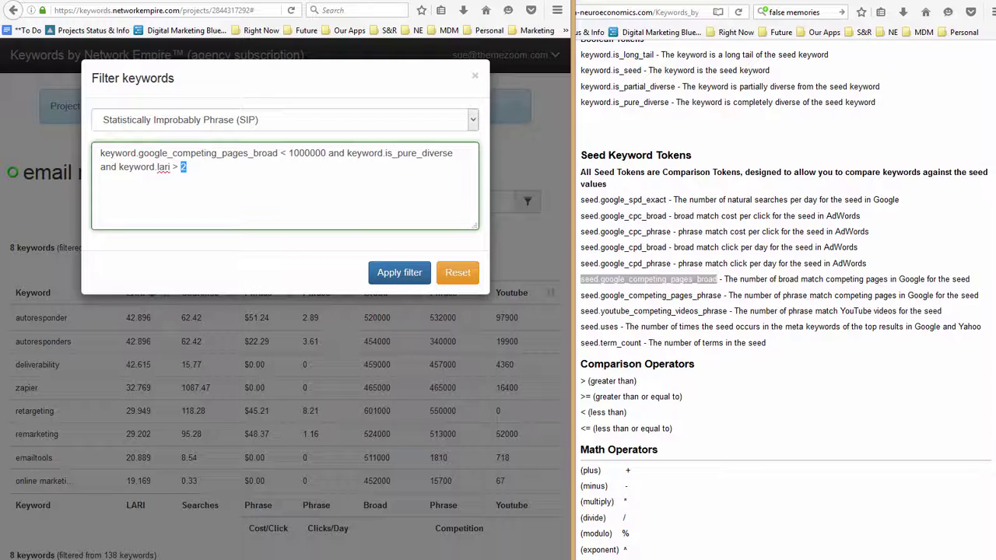
pyautogui.click(911, 168)
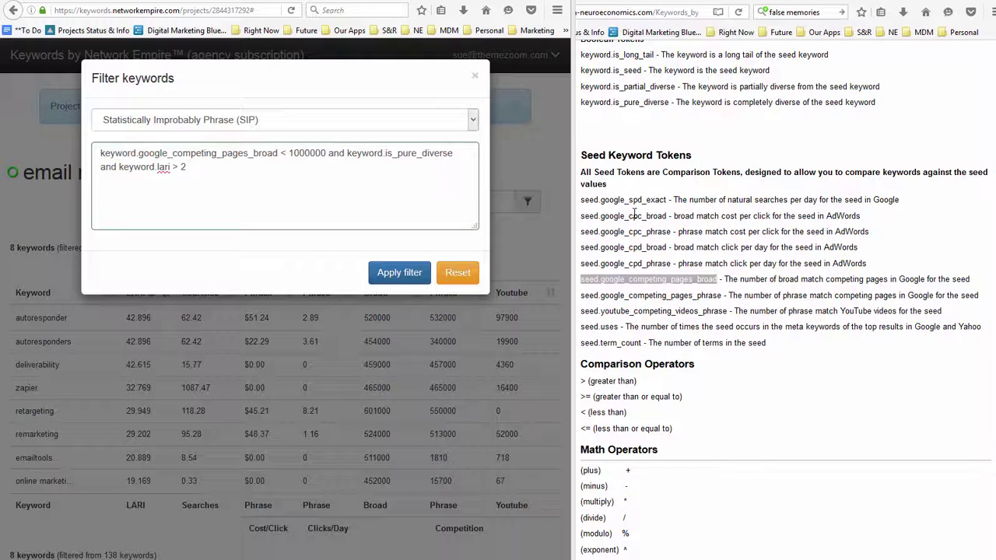
pyautogui.click(762, 133)
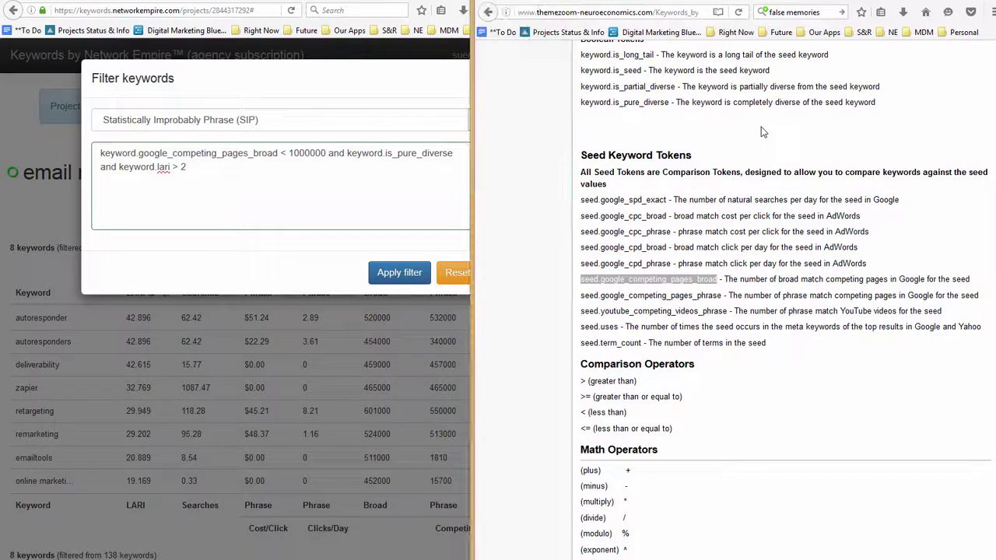
pyautogui.scroll(10, 762, 134)
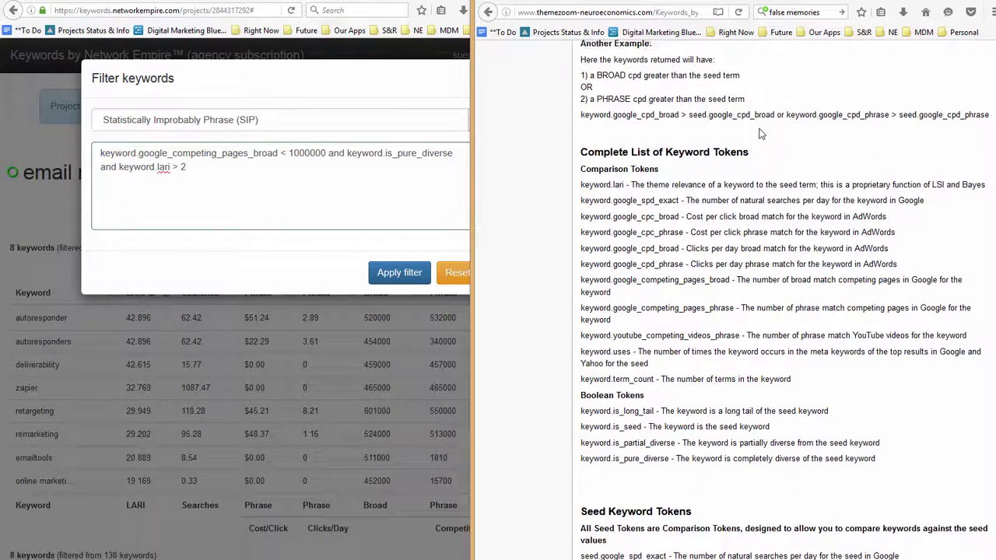
pyautogui.scroll(4, 761, 134)
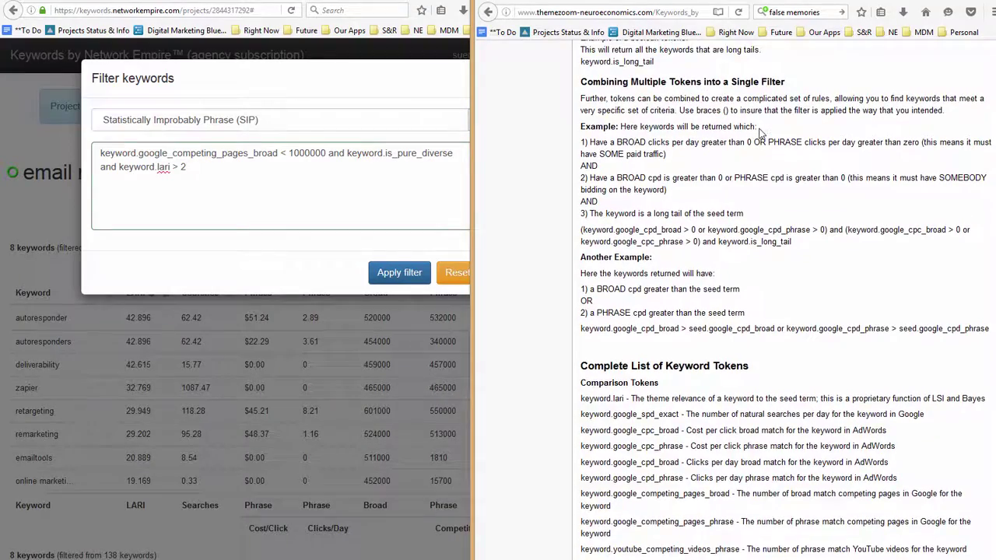
pyautogui.scroll(5, 762, 134)
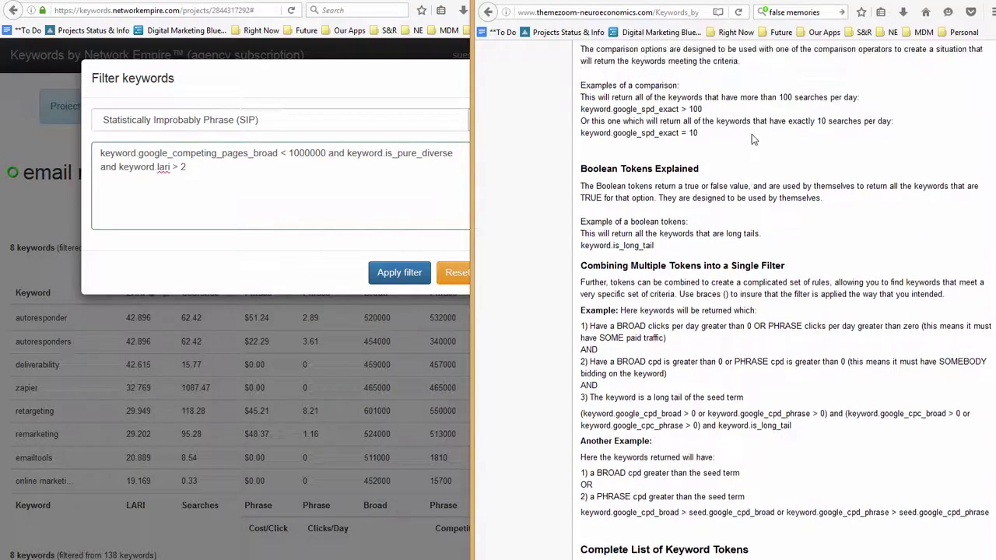
pyautogui.scroll(-5, 751, 138)
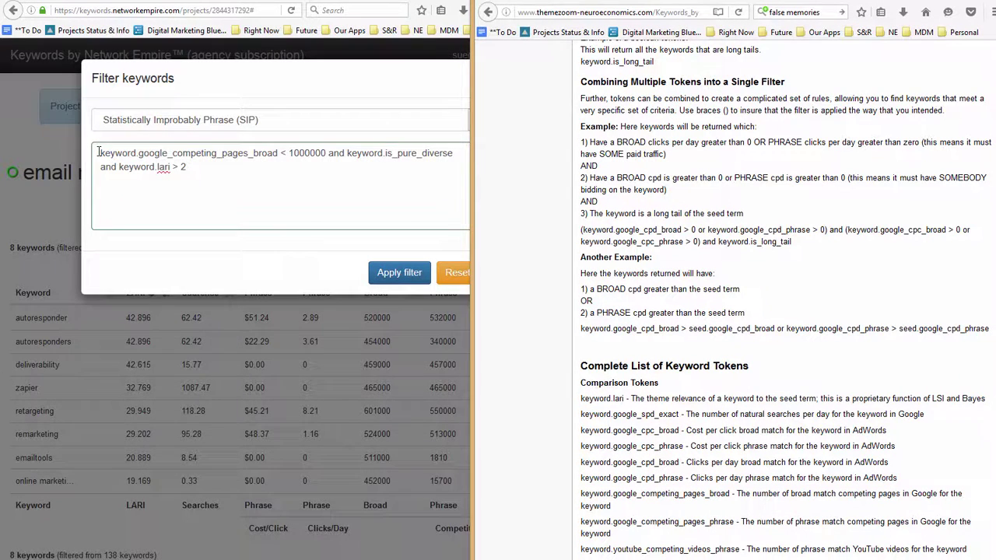
pyautogui.moveTo(98, 152); pyautogui.dragTo(326, 148)
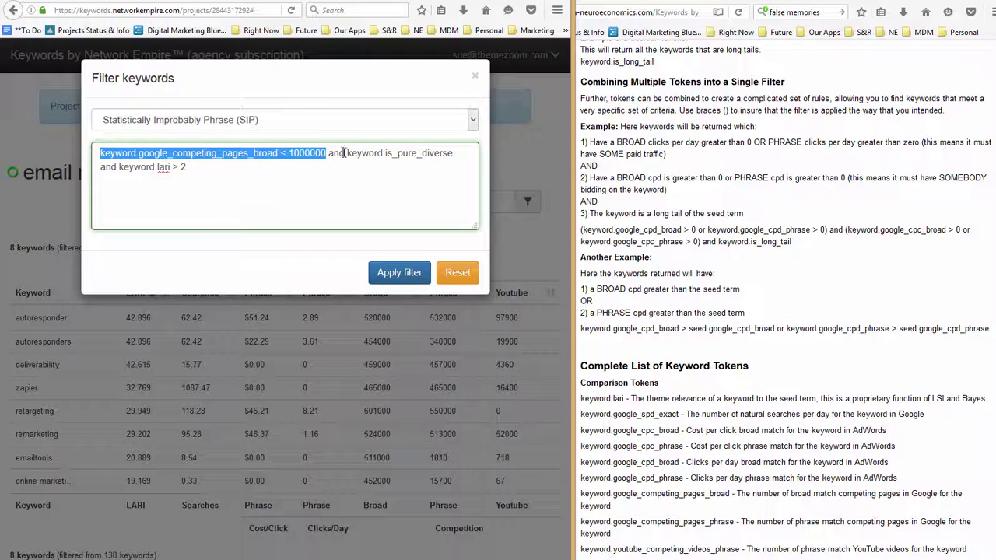
pyautogui.doubleClick(337, 153)
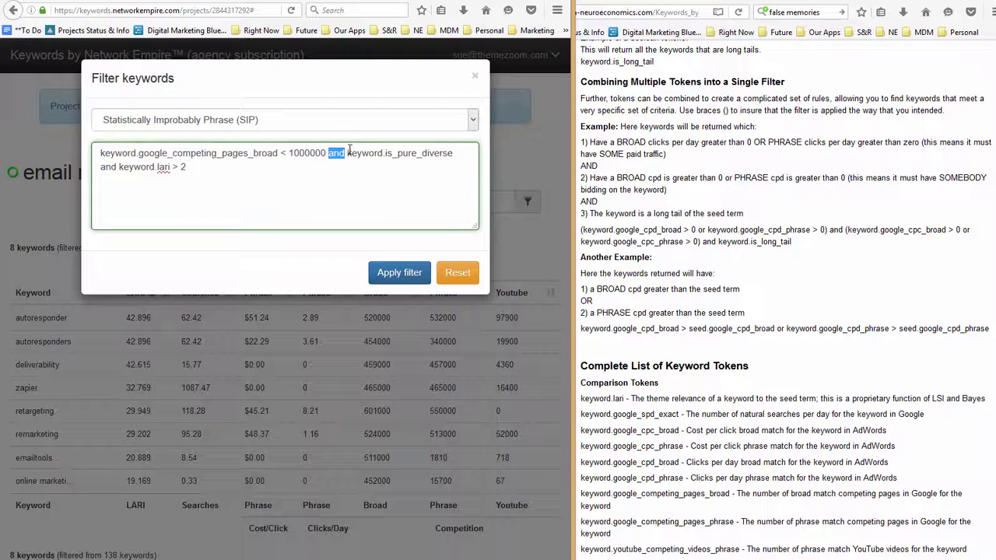
pyautogui.moveTo(348, 152); pyautogui.dragTo(454, 152)
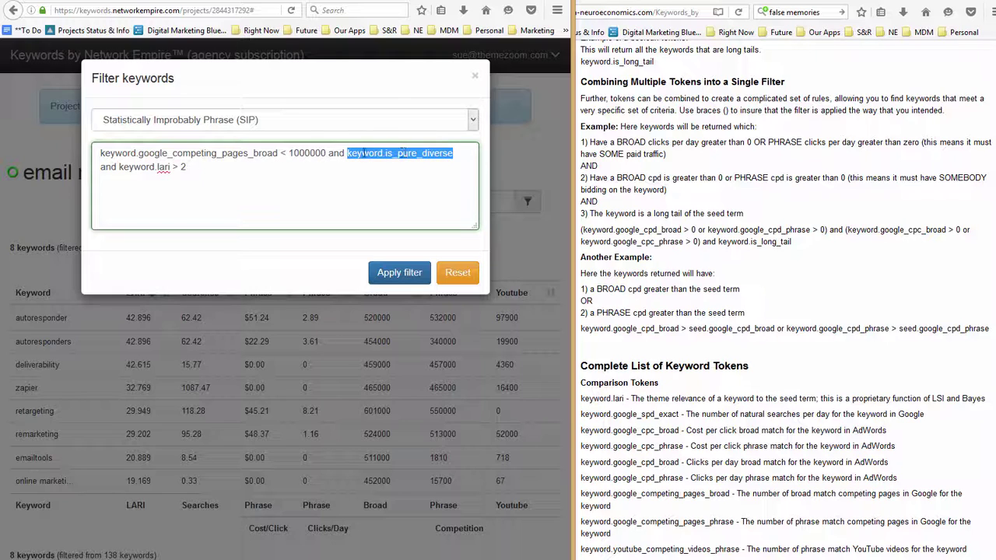
pyautogui.moveTo(327, 152); pyautogui.dragTo(247, 152)
pyautogui.moveTo(178, 147); pyautogui.dragTo(194, 166)
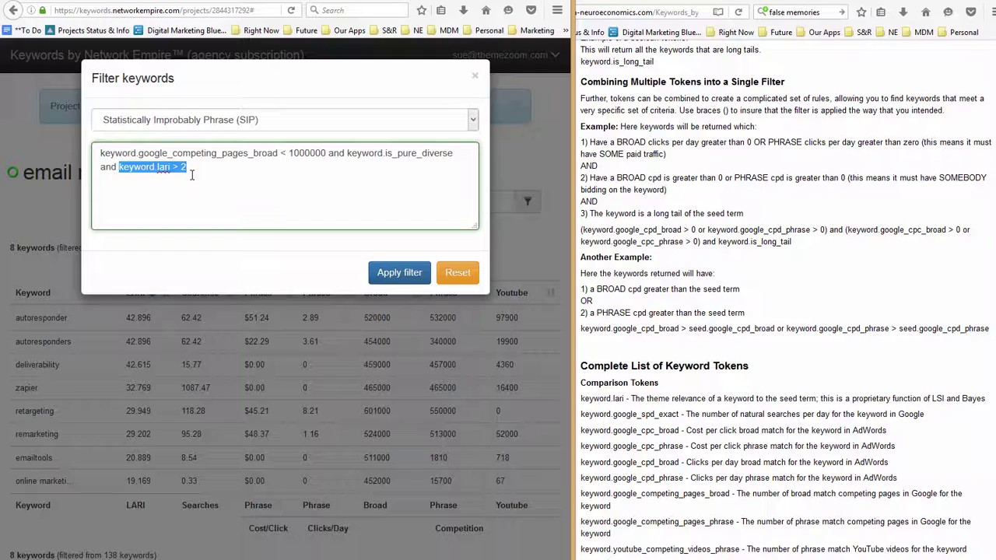
pyautogui.scroll(-5, 805, 194)
pyautogui.scroll(-8, 805, 194)
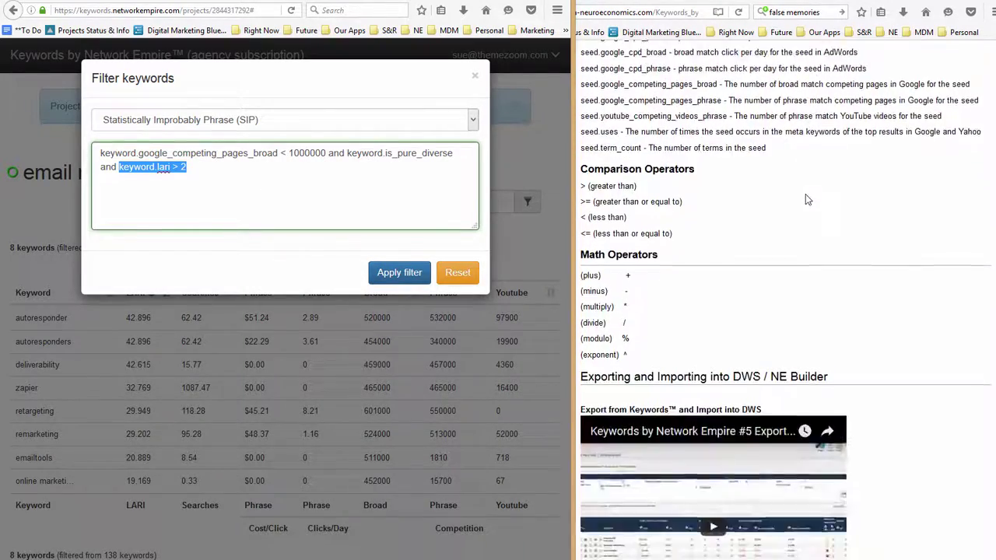
pyautogui.scroll(12, 805, 201)
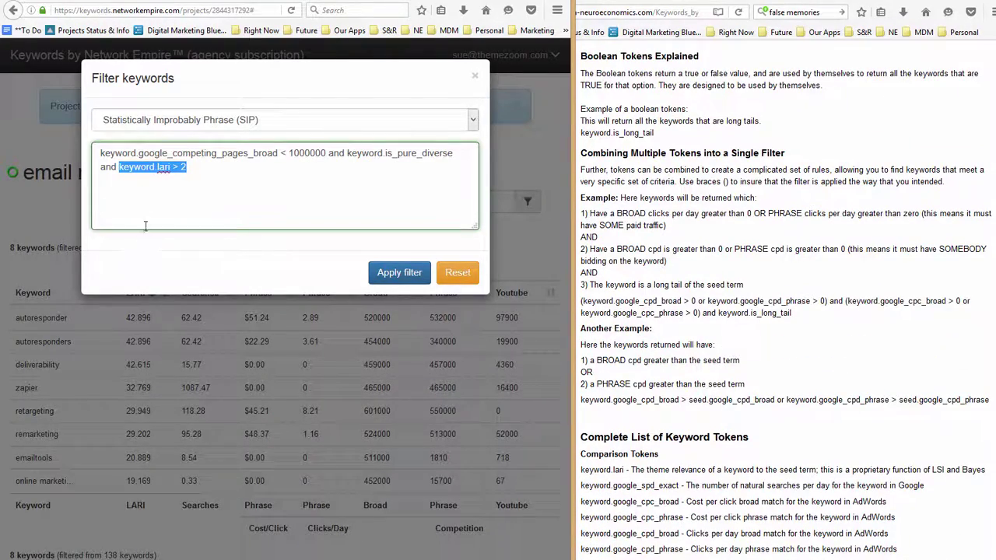
pyautogui.moveTo(117, 166); pyautogui.dragTo(98, 166)
# - Change the second 'and' to 'or' and add an opening parenthesis at the filter's start
pyautogui.write('or')
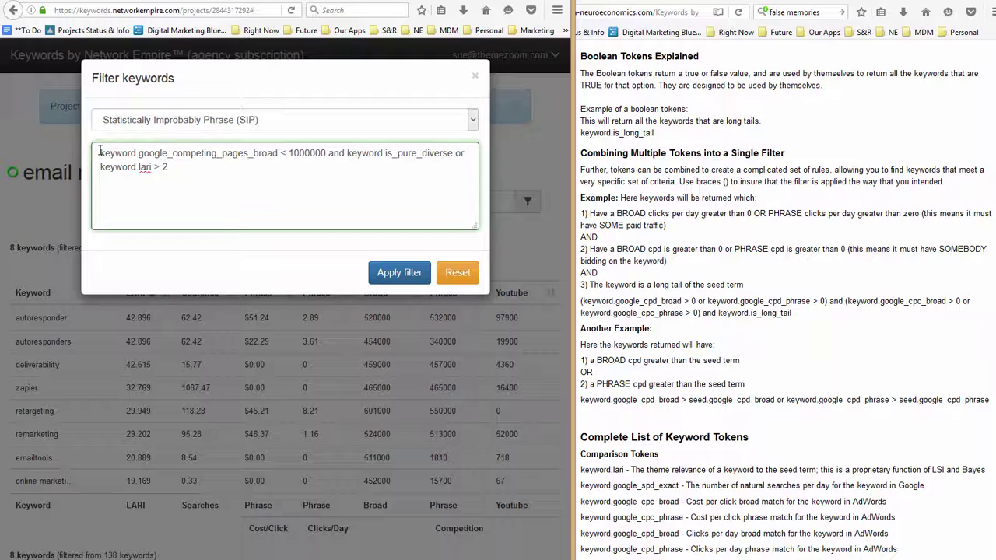
pyautogui.click(99, 152)
pyautogui.write('(')
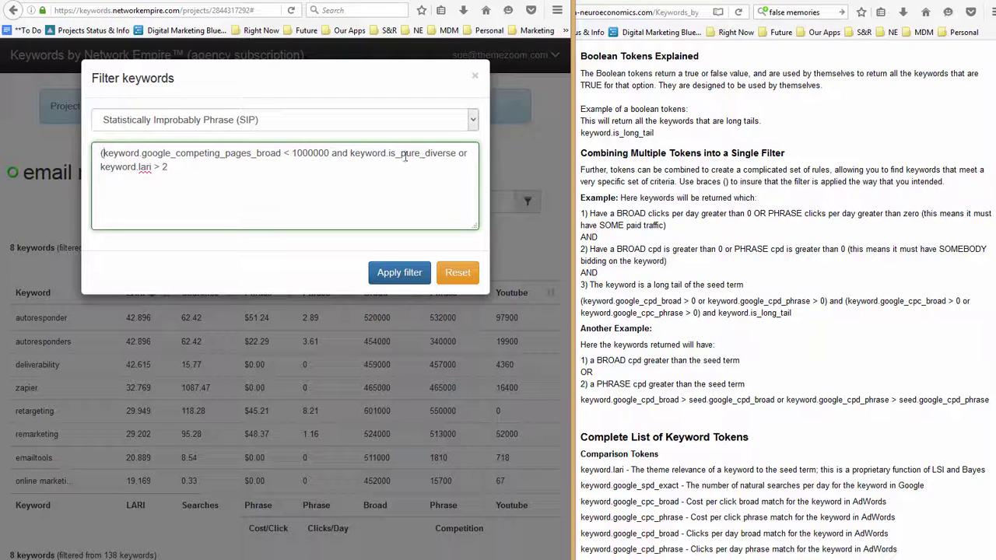
pyautogui.click(455, 152)
pyautogui.write(')')
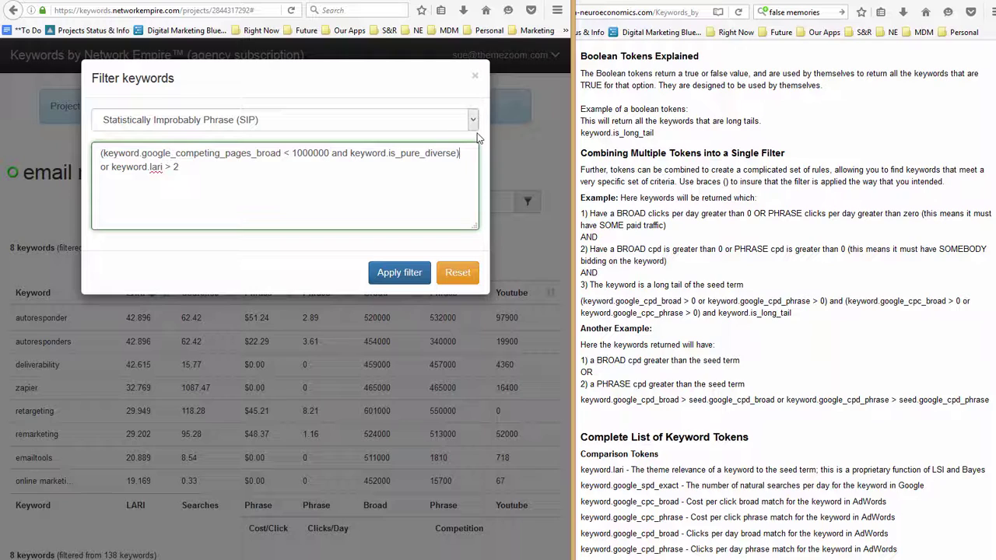
pyautogui.press('BackSpace')
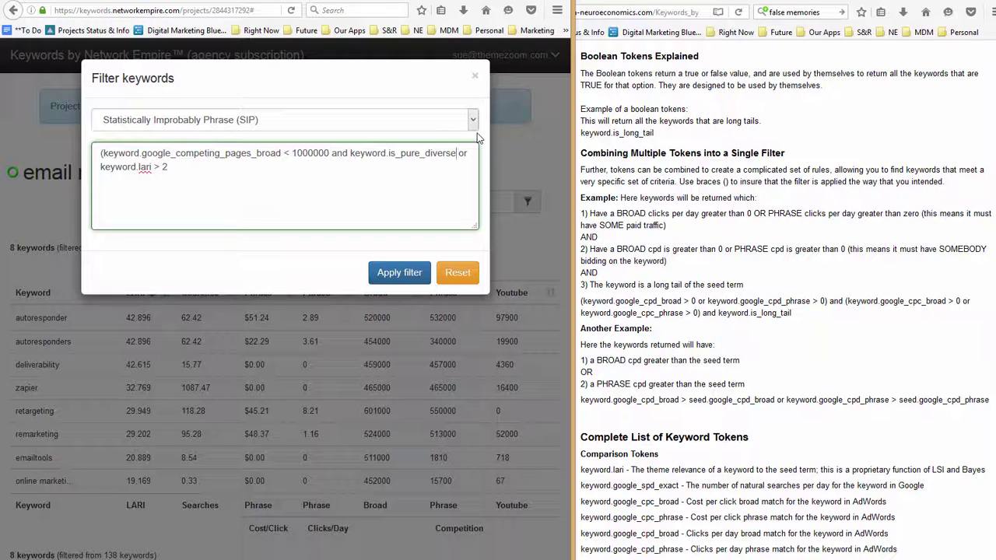
# - Bracket the pure-diverse or lari > 2 pair, drop the leading parenthesis, and apply
pyautogui.click(351, 152)
pyautogui.write('(')
pyautogui.click(219, 161)
pyautogui.write(')')
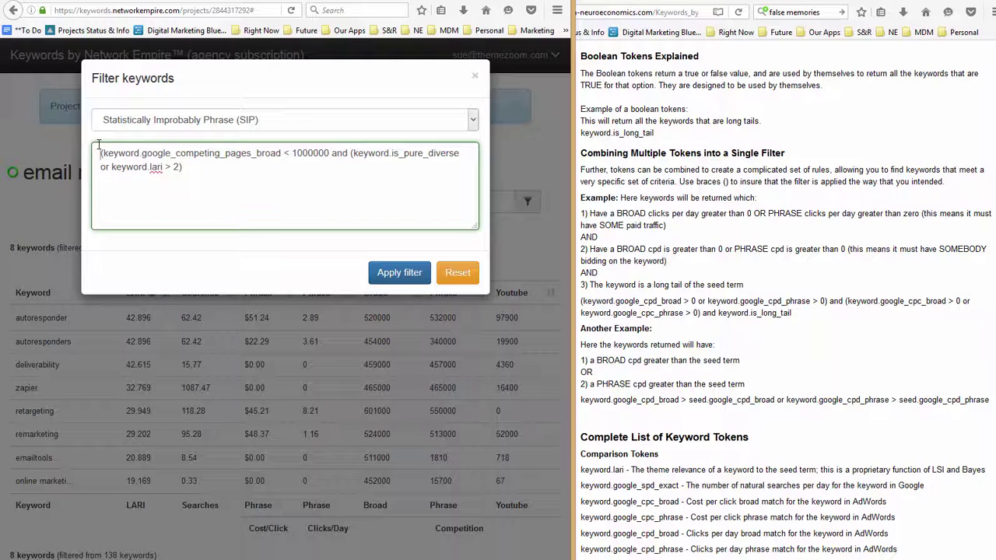
pyautogui.press('Delete')
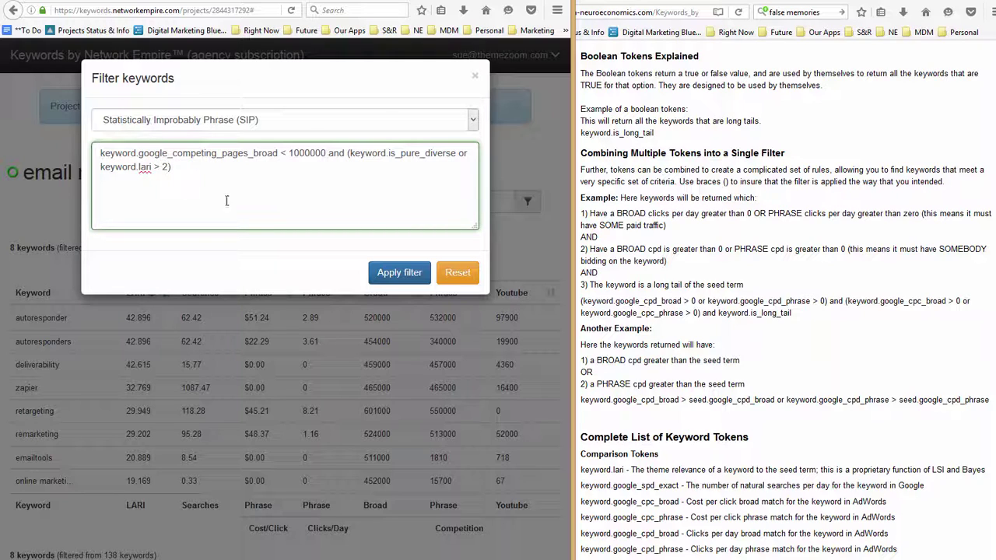
pyautogui.click(397, 276)
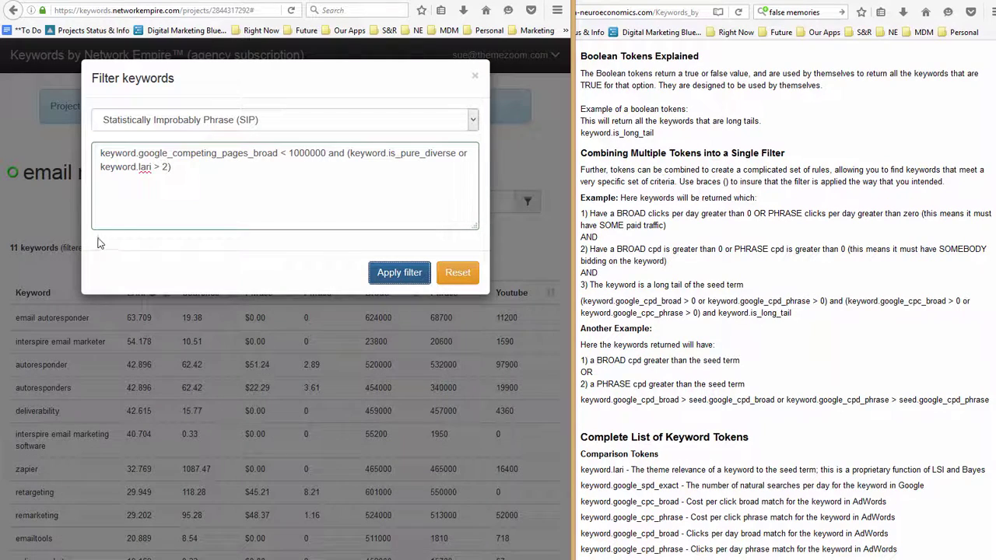
# - Regroup as (competing pages < 1000000 and is_pure_diverse) or keyword.lari > 2, then apply
pyautogui.click(98, 146)
pyautogui.write('(')
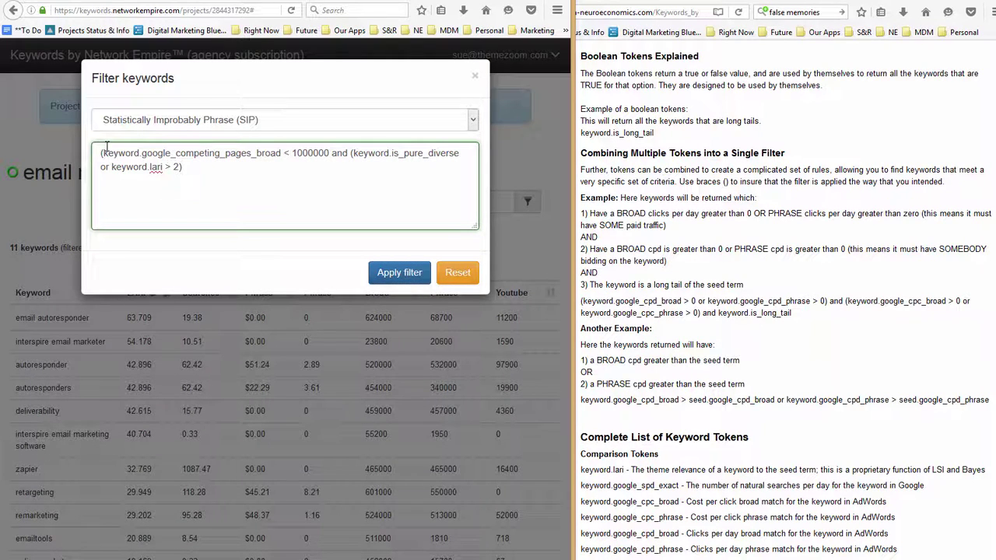
pyautogui.click(351, 151)
pyautogui.press('Delete')
pyautogui.press('End')
pyautogui.press('Left')
pyautogui.press('Left')
pyautogui.press('Left')
pyautogui.write(')')
pyautogui.press('BackSpace')
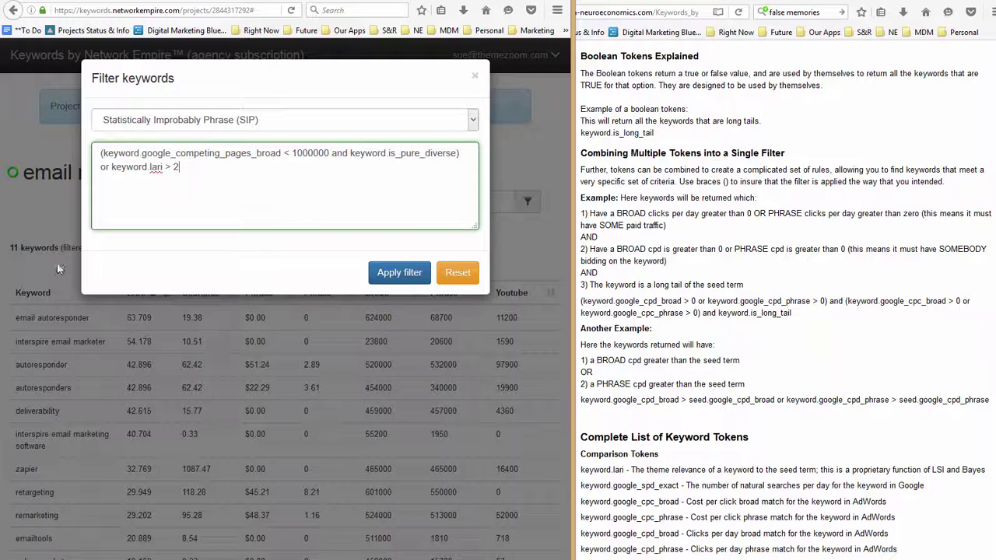
pyautogui.click(378, 271)
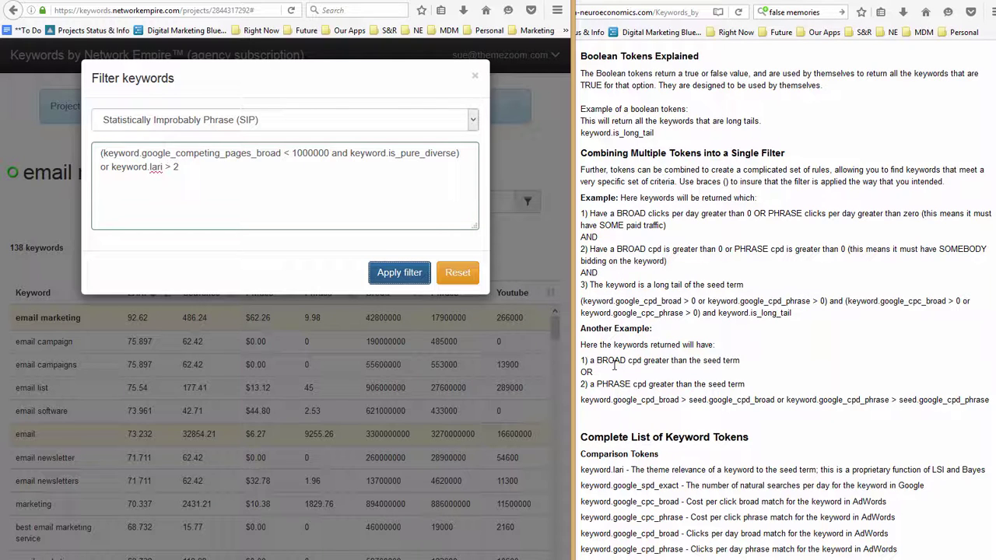
pyautogui.scroll(-3, 615, 360)
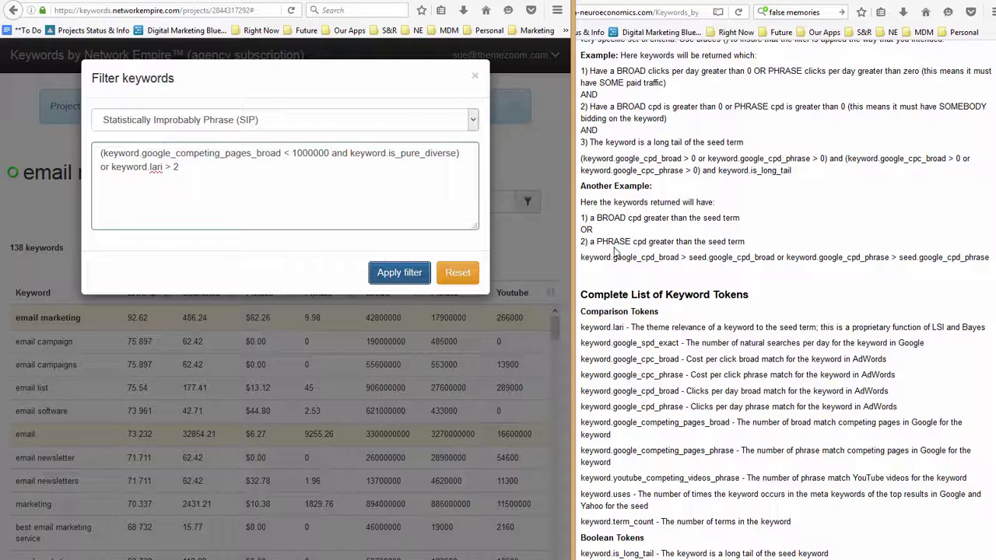
pyautogui.scroll(-3, 614, 250)
pyautogui.scroll(-3, 622, 253)
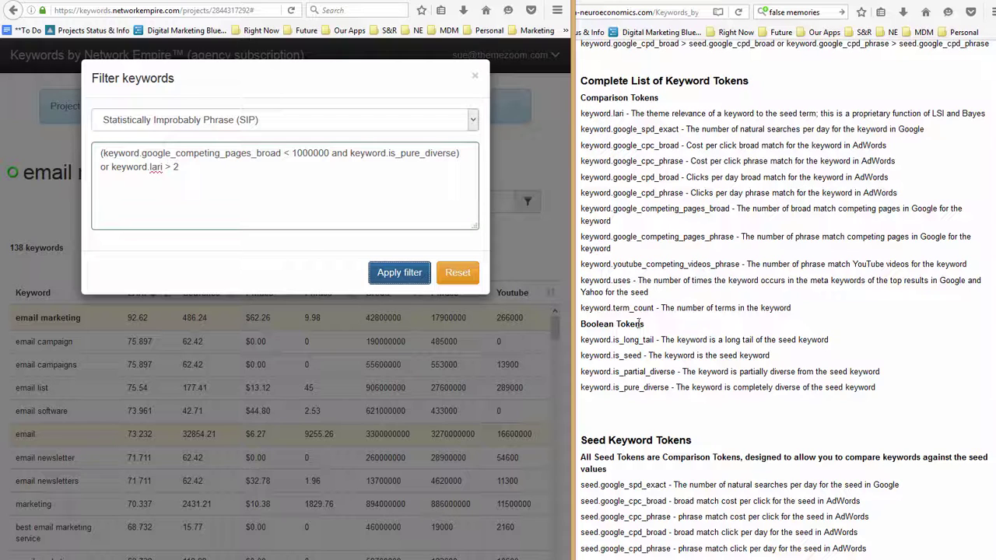
pyautogui.moveTo(588, 113); pyautogui.dragTo(623, 119)
pyautogui.click(623, 117)
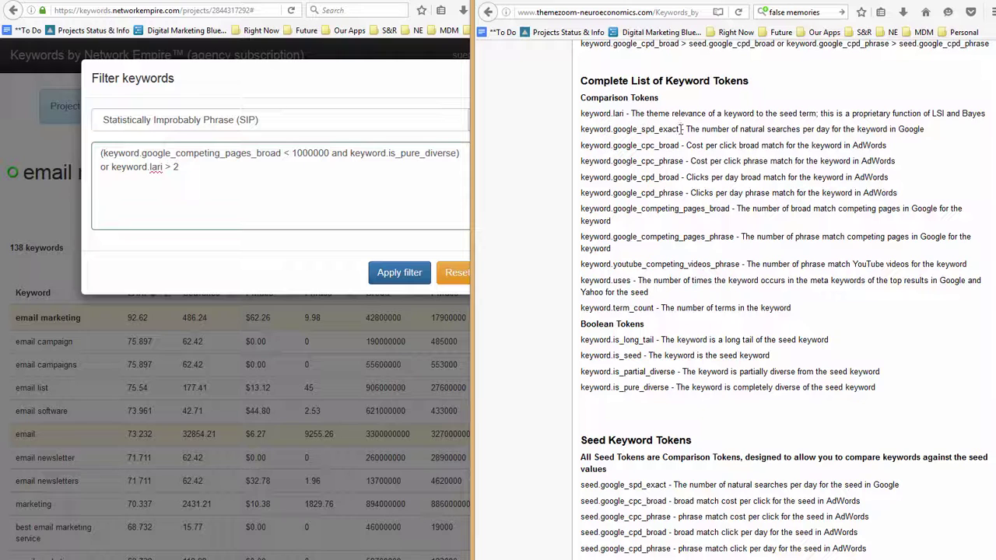
pyautogui.moveTo(681, 129); pyautogui.dragTo(590, 129)
pyautogui.moveTo(687, 129); pyautogui.dragTo(955, 134)
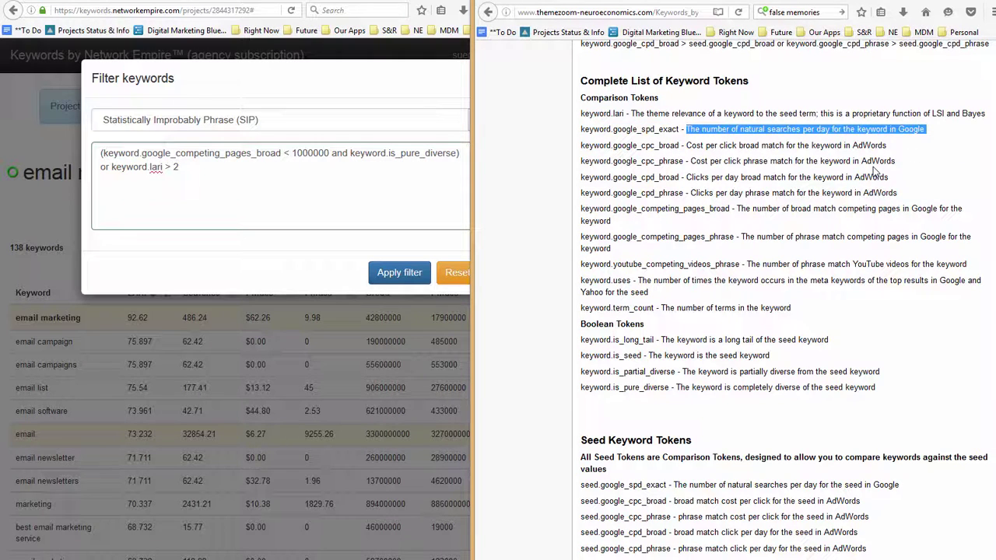
pyautogui.moveTo(686, 145); pyautogui.dragTo(910, 151)
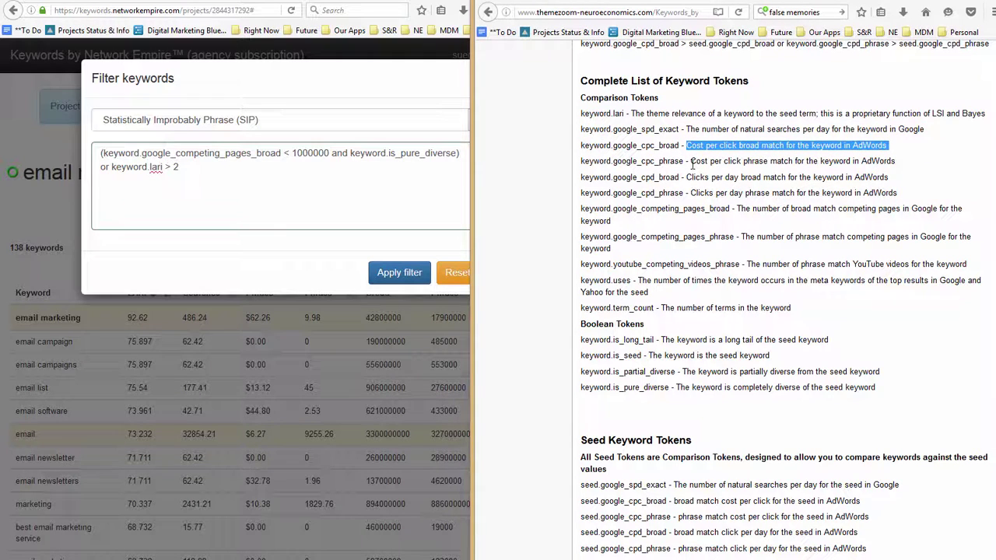
pyautogui.moveTo(691, 161); pyautogui.dragTo(918, 168)
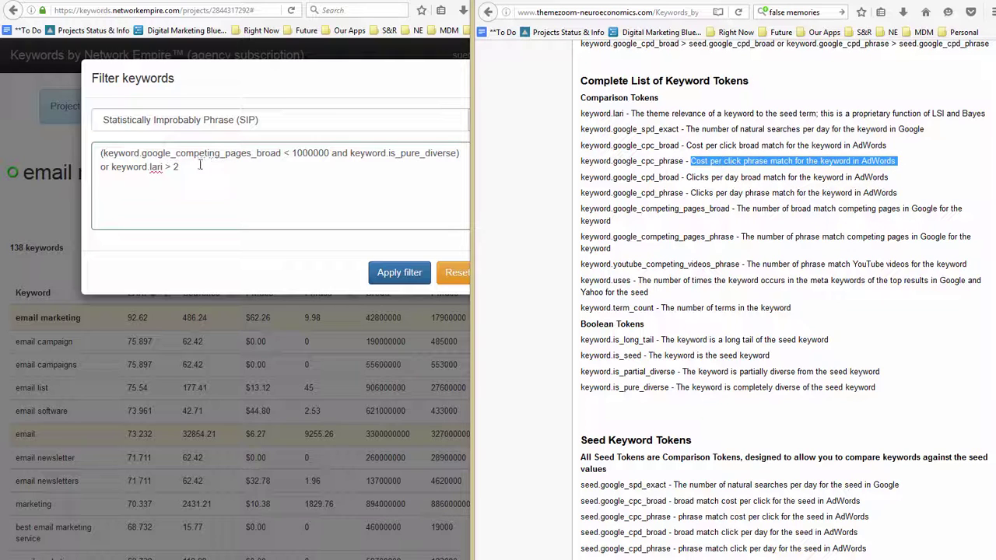
# - Load the Has PPC Cost preset filter and append 'and' to its expression
pyautogui.click(263, 119)
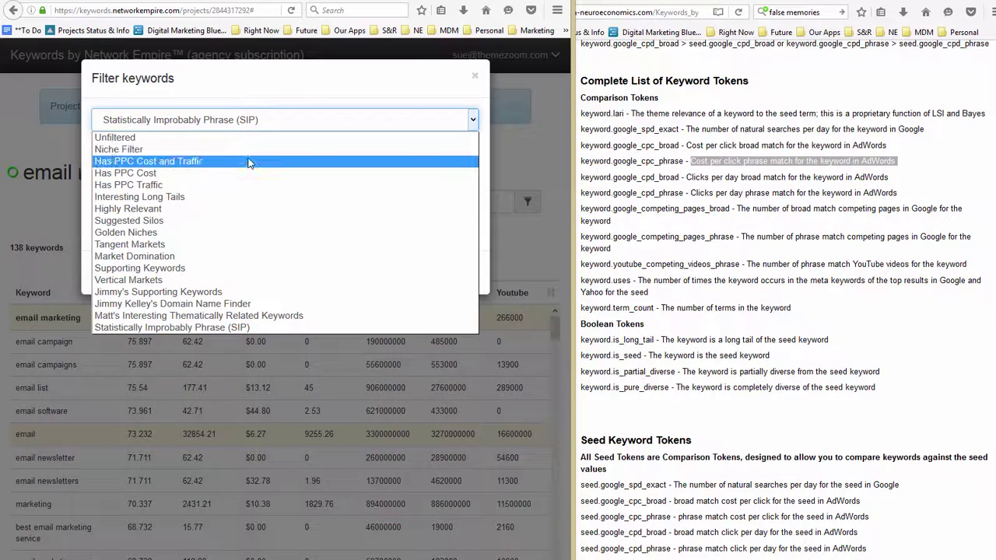
pyautogui.click(238, 173)
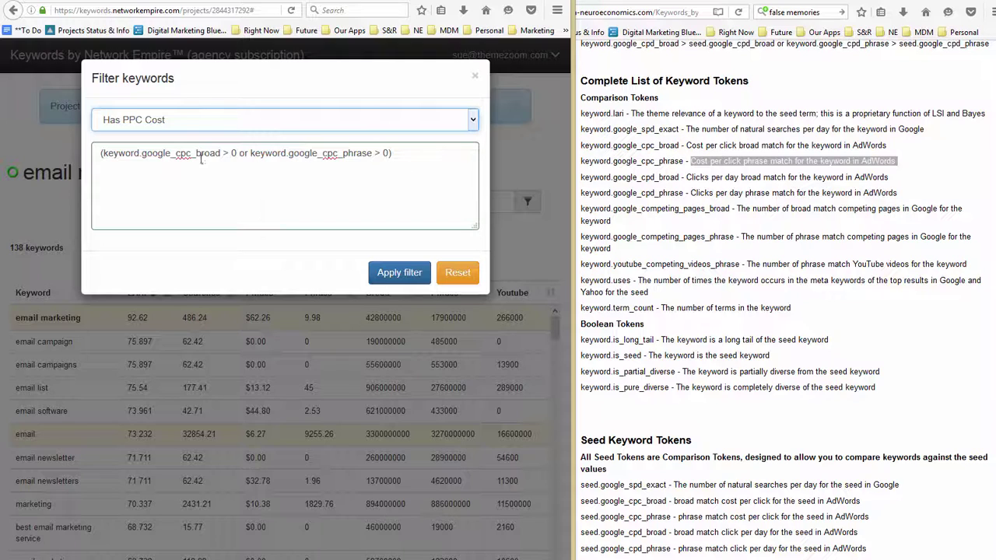
pyautogui.click(404, 158)
pyautogui.write('and')
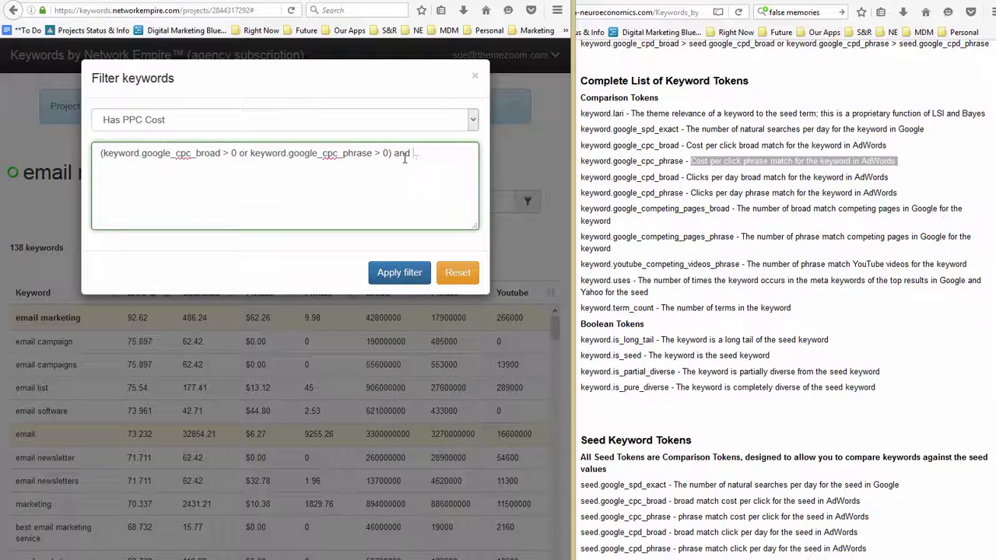
# - Add keyword.google_cpd_broad > 1 from the docs and apply the filter
pyautogui.moveTo(682, 178); pyautogui.dragTo(582, 178)
pyautogui.hotkey('ctrl', 'c')
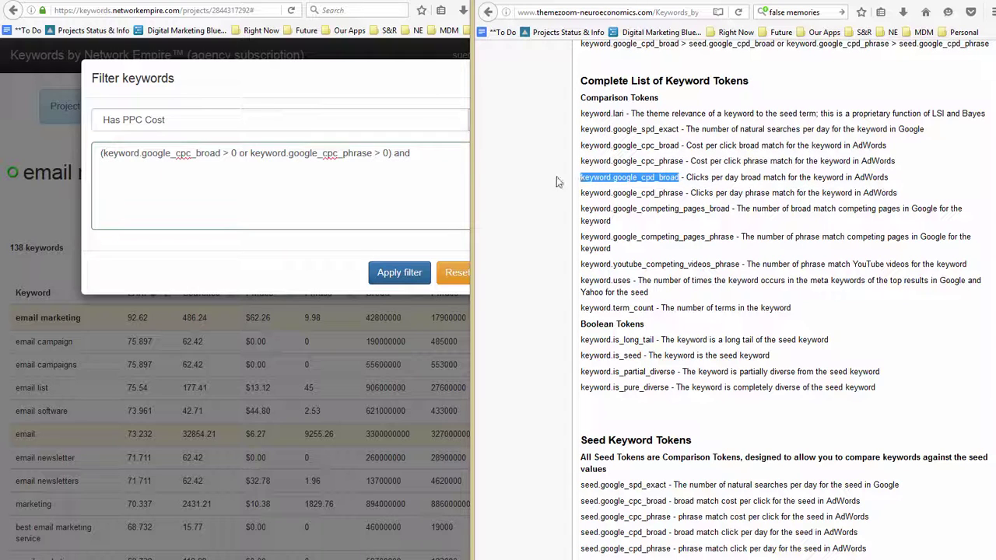
pyautogui.click(428, 155)
pyautogui.hotkey('ctrl', 'v')
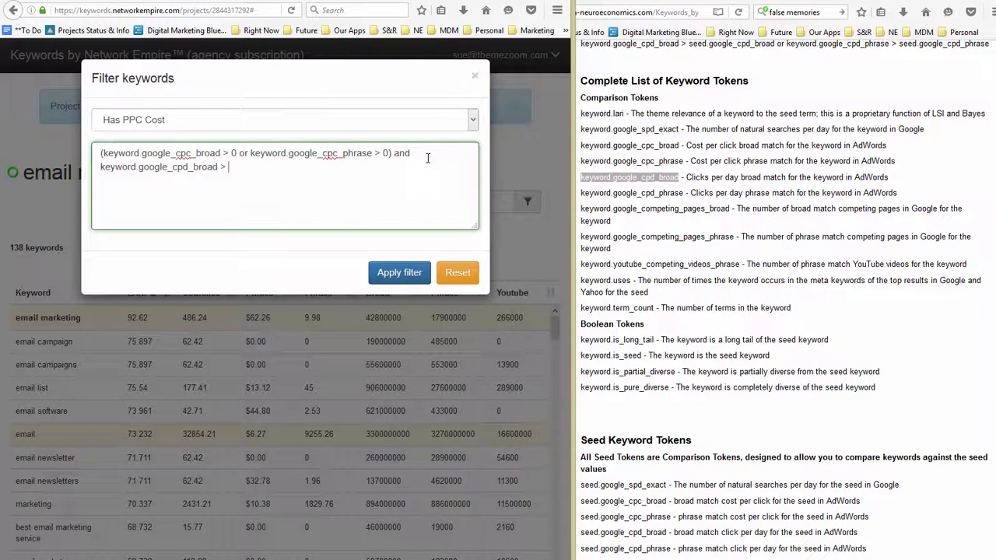
pyautogui.write('1')
pyautogui.click(423, 271)
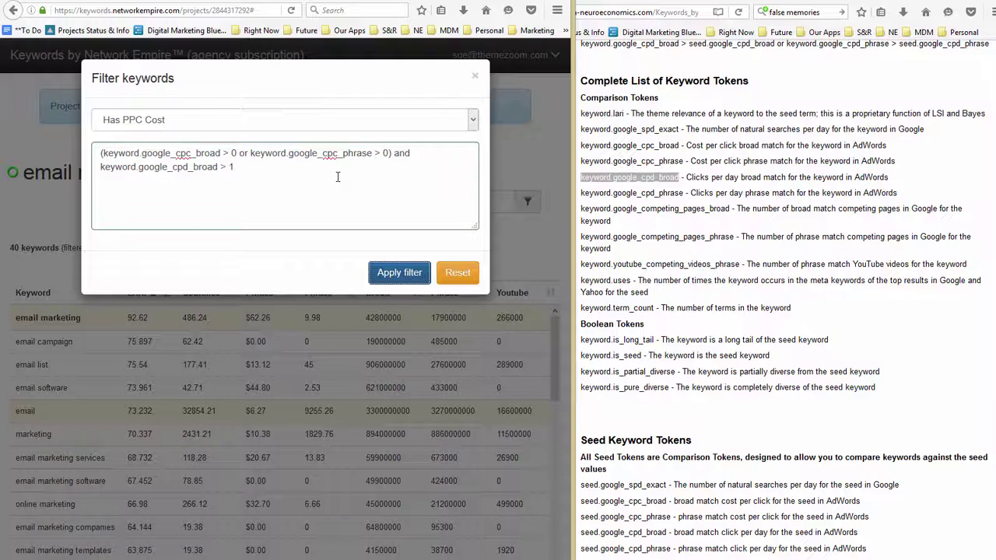
pyautogui.click(357, 155)
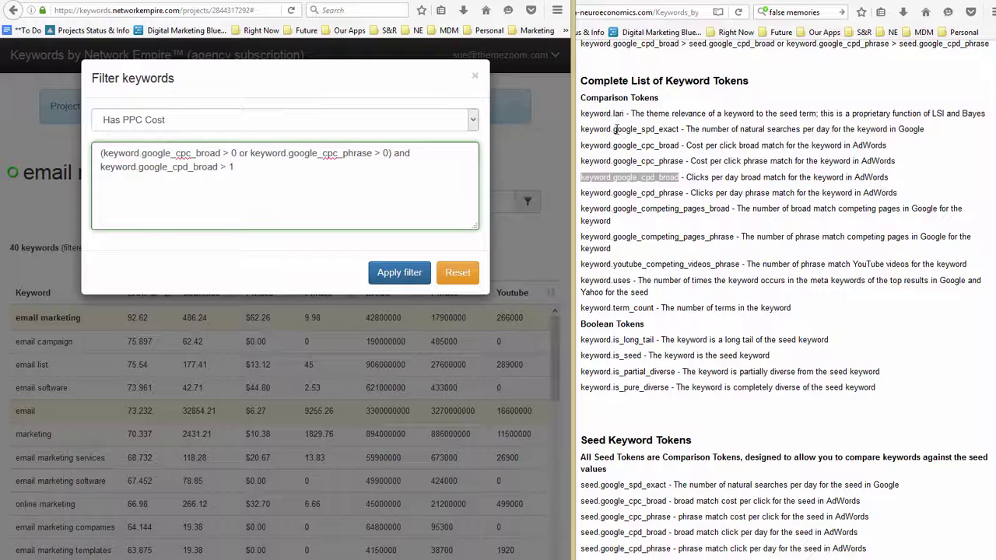
pyautogui.click(682, 129)
pyautogui.moveTo(682, 130); pyautogui.dragTo(576, 134)
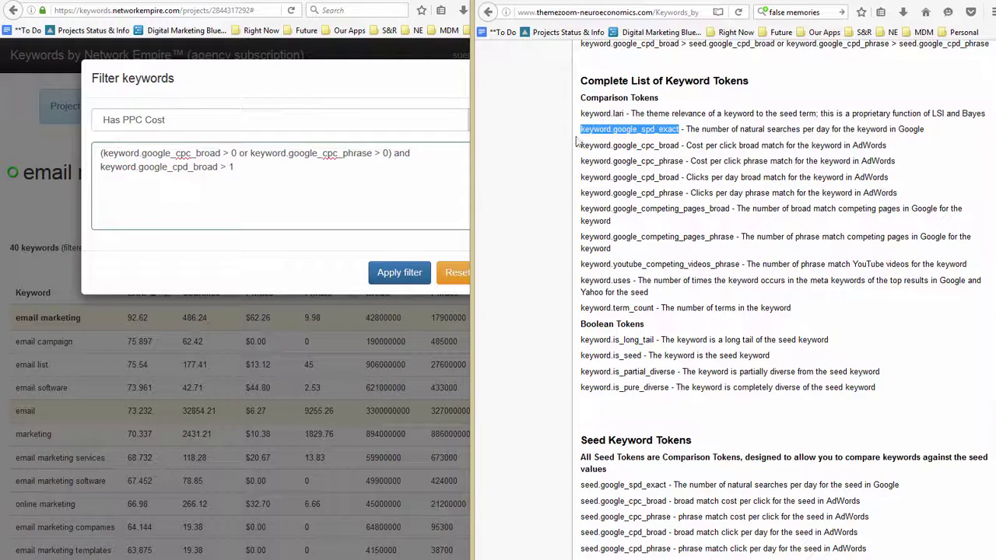
pyautogui.click(664, 484)
pyautogui.moveTo(664, 485); pyautogui.dragTo(577, 487)
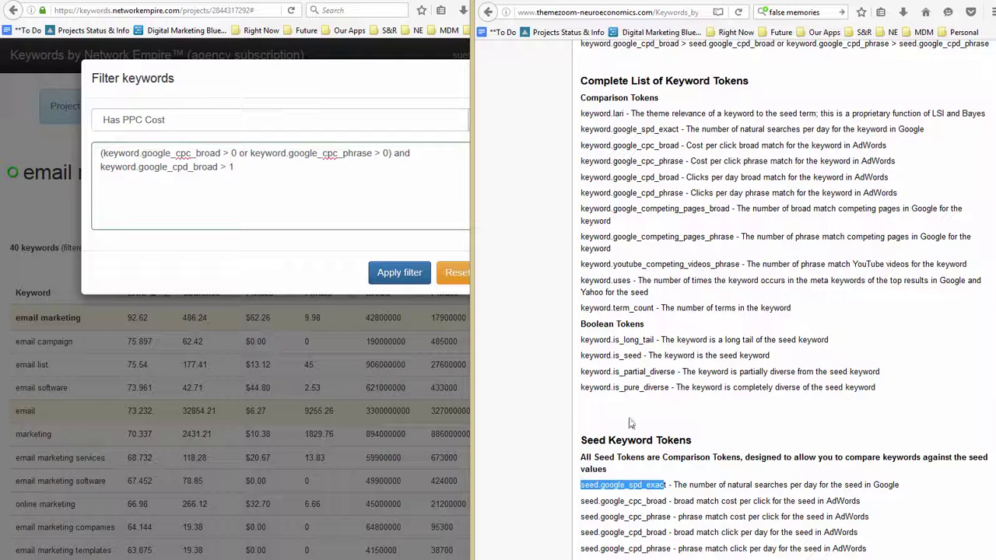
pyautogui.scroll(-1, 642, 367)
pyautogui.scroll(-5, 643, 367)
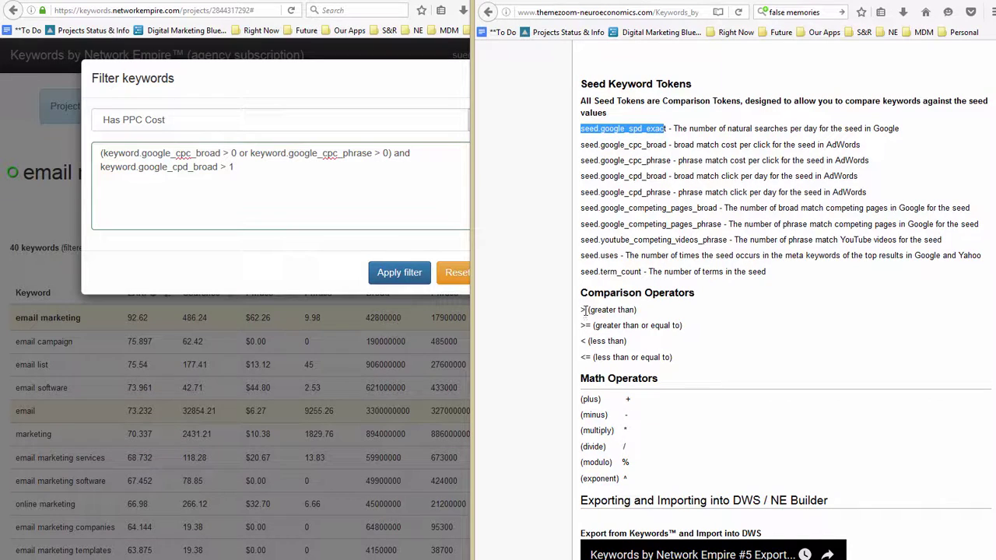
pyautogui.moveTo(588, 310); pyautogui.dragTo(582, 357)
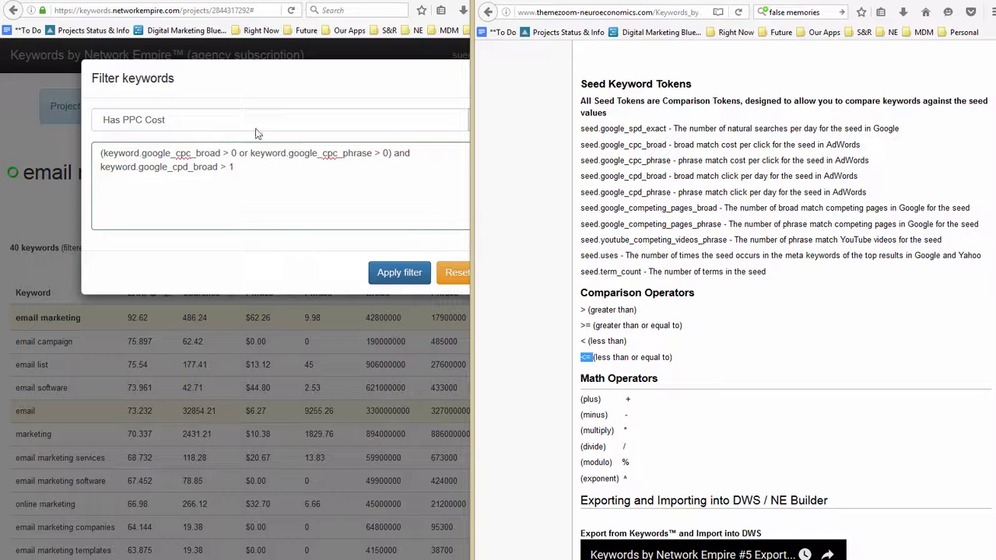
# - Rewrite the cost test as (keyword.google_cpc_broad + keyword.google_cpc_phrase) > 0 and apply it
pyautogui.click(251, 149)
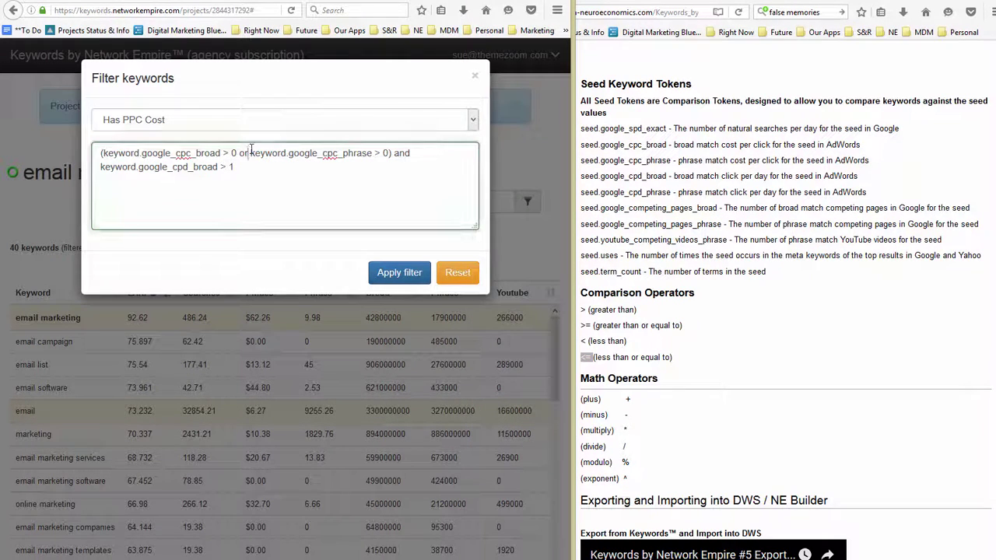
pyautogui.press('BackSpace')
pyautogui.press('BackSpace')
pyautogui.press('BackSpace')
pyautogui.press('BackSpace')
pyautogui.press('BackSpace')
pyautogui.press('BackSpace')
pyautogui.press('BackSpace')
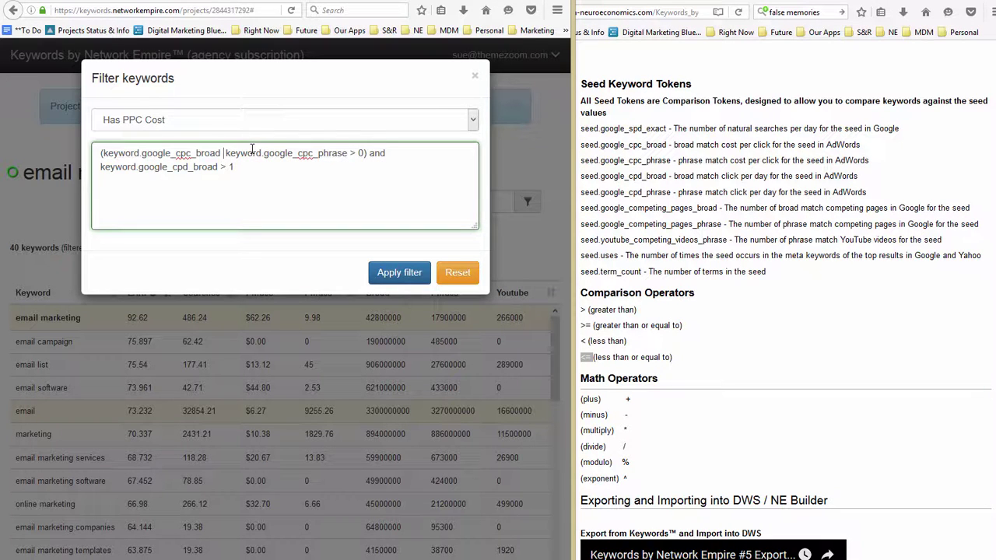
pyautogui.write('+')
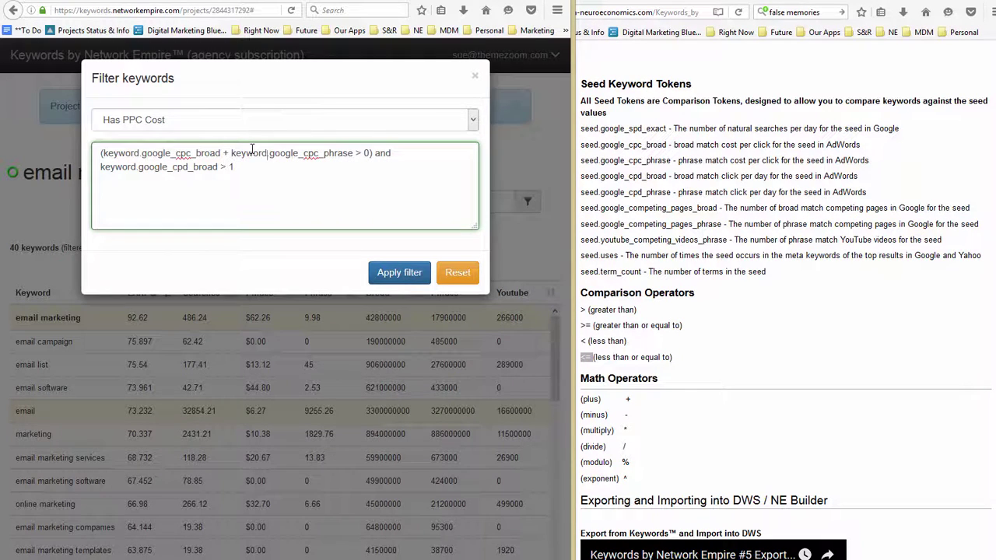
pyautogui.hotkey('ctrl', 'Right')
pyautogui.write(')')
pyautogui.press('Right')
pyautogui.press('Right')
pyautogui.press('Right')
pyautogui.press('Right')
pyautogui.press('Delete')
pyautogui.click(195, 154)
pyautogui.click(324, 154)
pyautogui.click(392, 276)
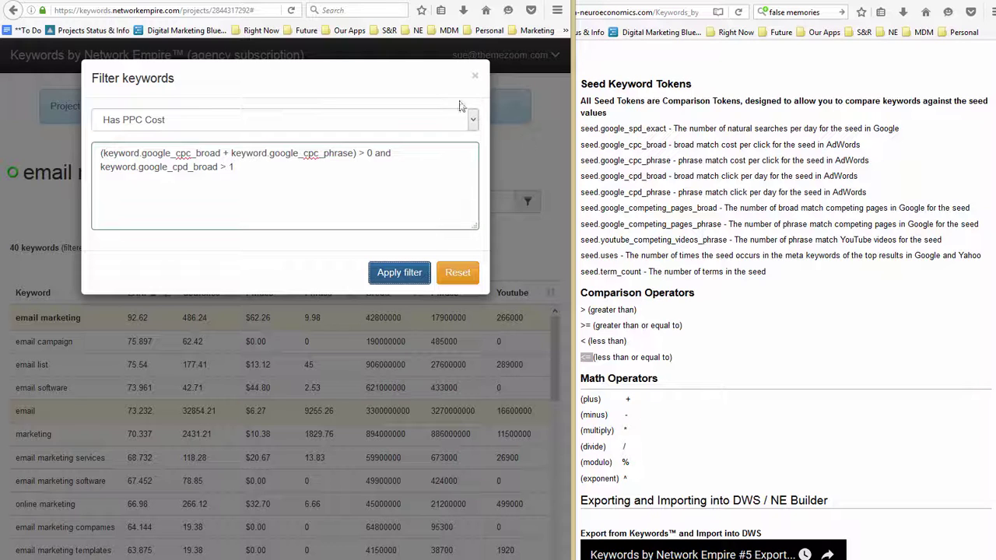
# - Close the Filter keywords dialog to view the 40 filtered keywords
pyautogui.click(473, 80)
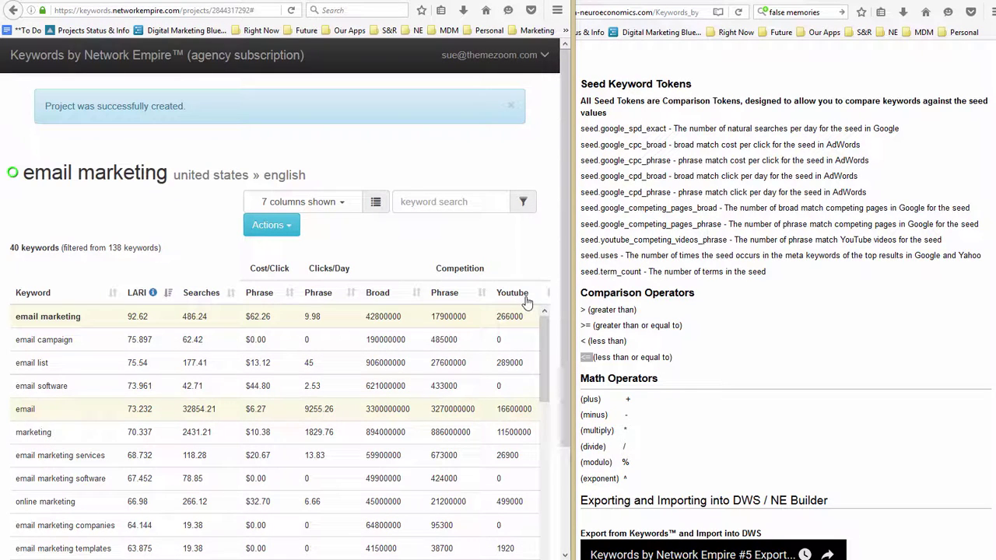